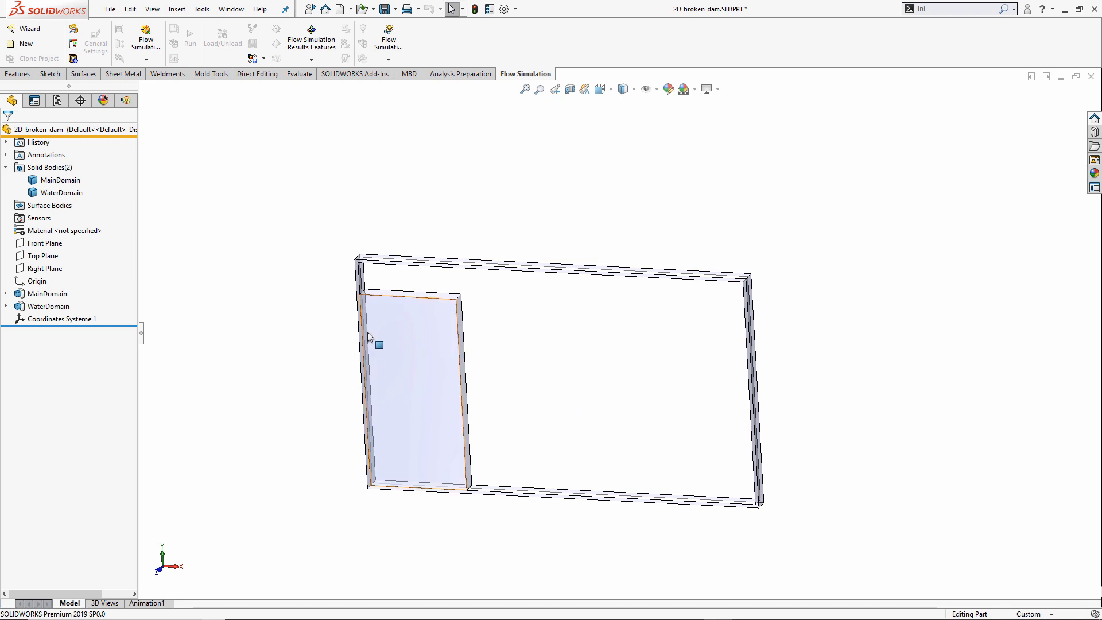
Zoom and orbit the 2D-broken-dam part so the MainDomain box stands upright facing the viewer.
scroll(457, 346, "down", 1)
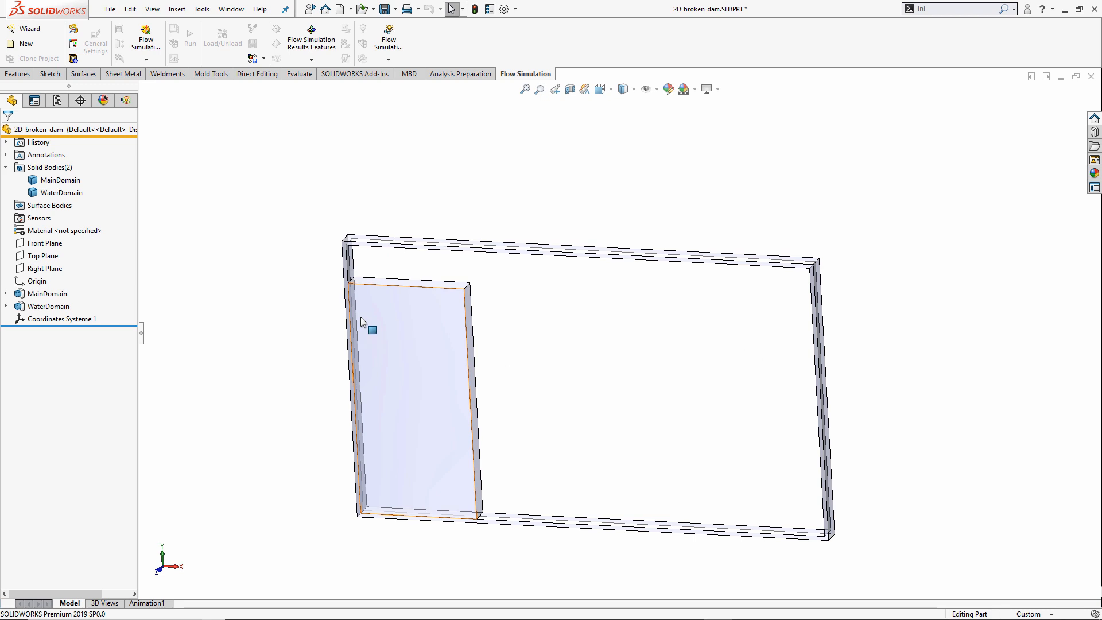
middle_click_drag(396, 190, 403, 191)
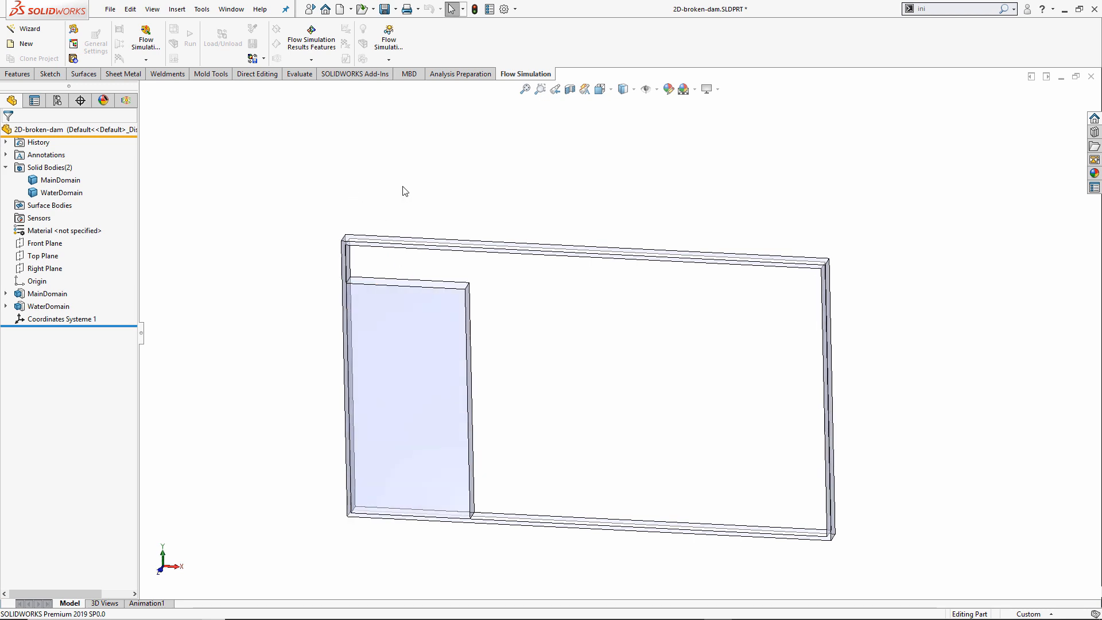
Launch the Flow Simulation wizard, rename Project(1) to 'Dam Break' and go to Unit System.
left_click(32, 34)
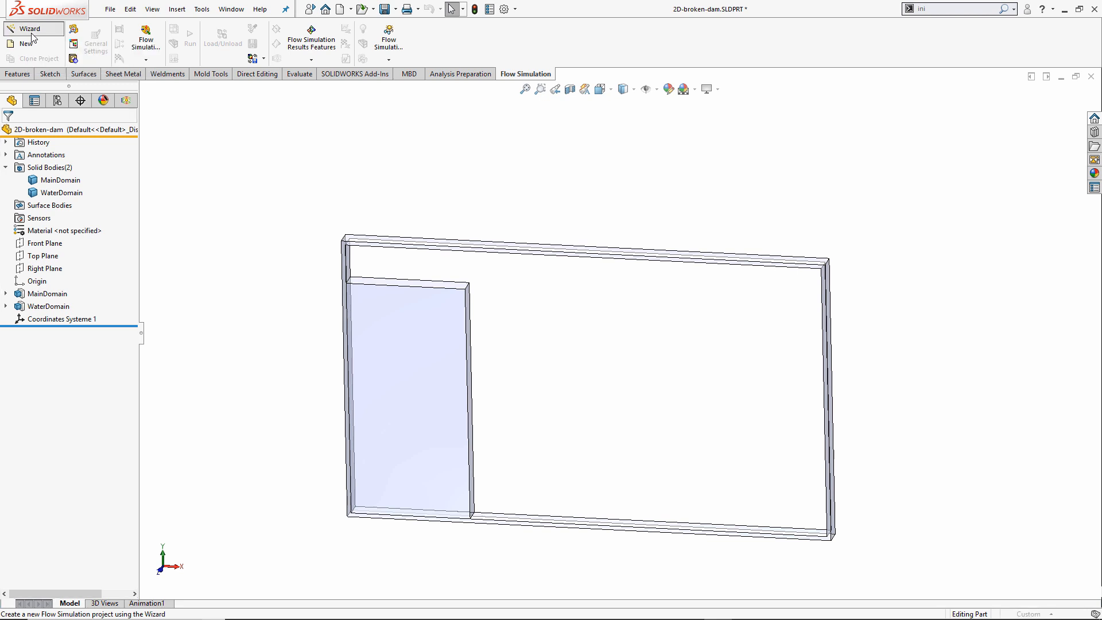
left_click_drag(408, 184, 415, 177)
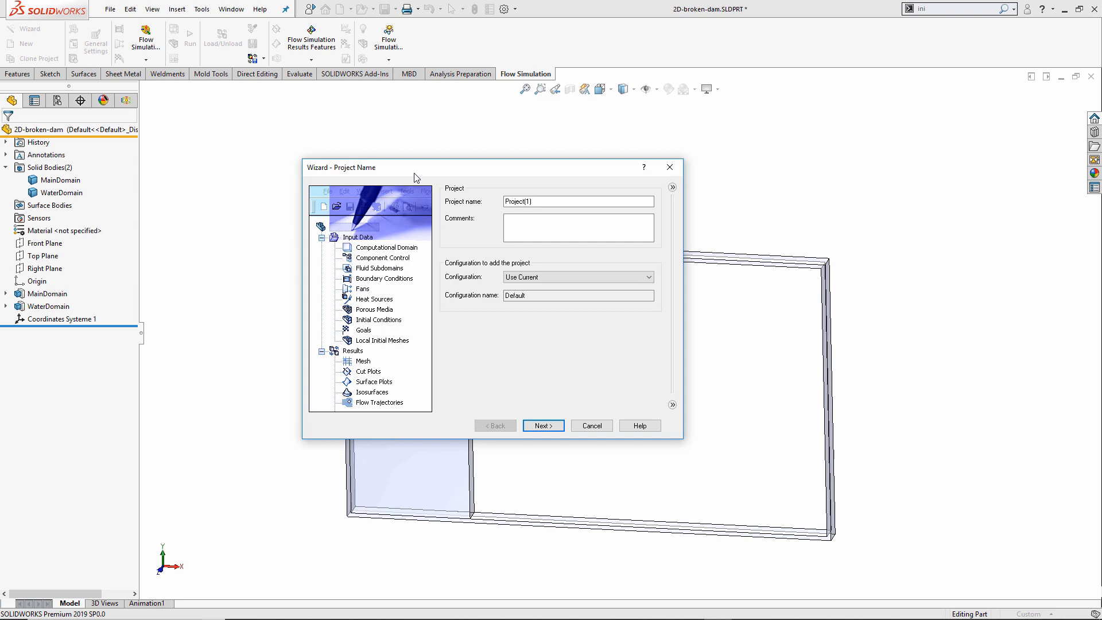
double_click(536, 201)
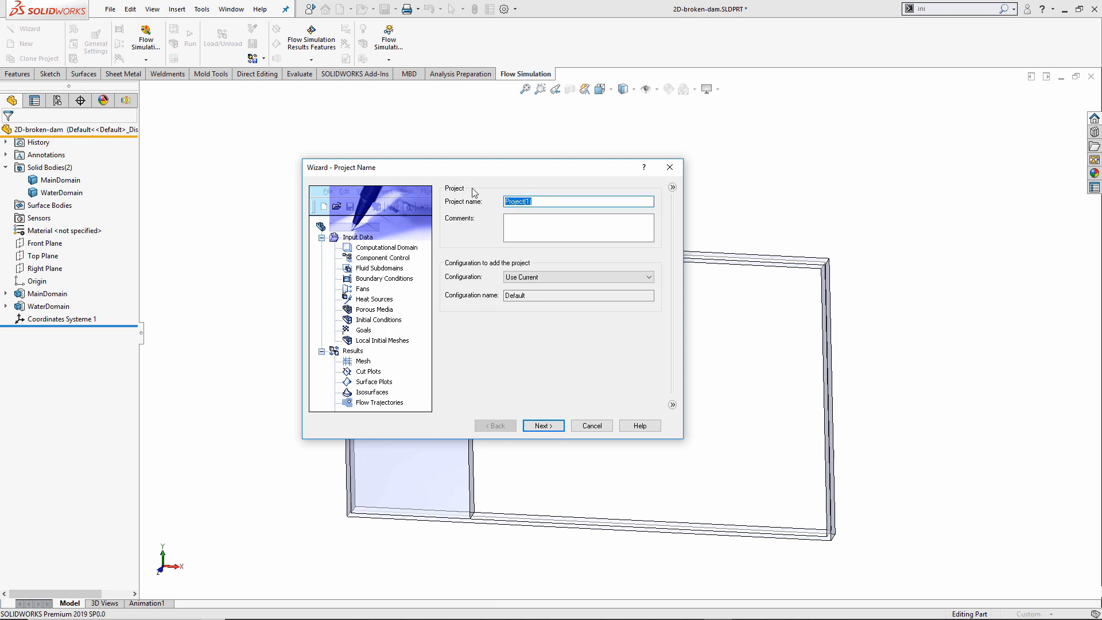
type("Dam Break")
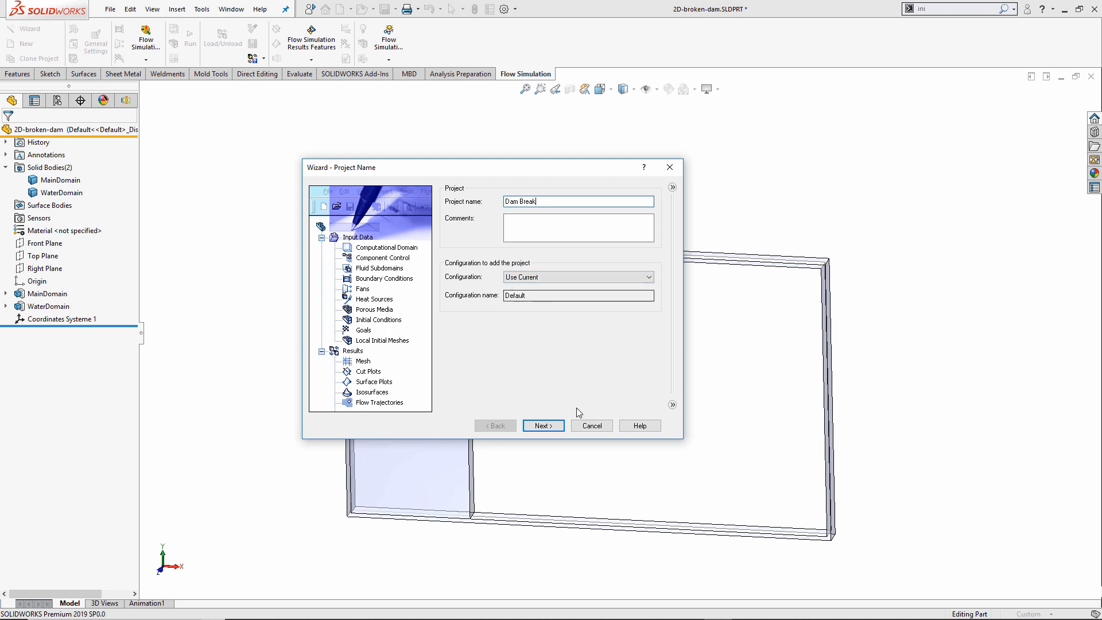
left_click(543, 425)
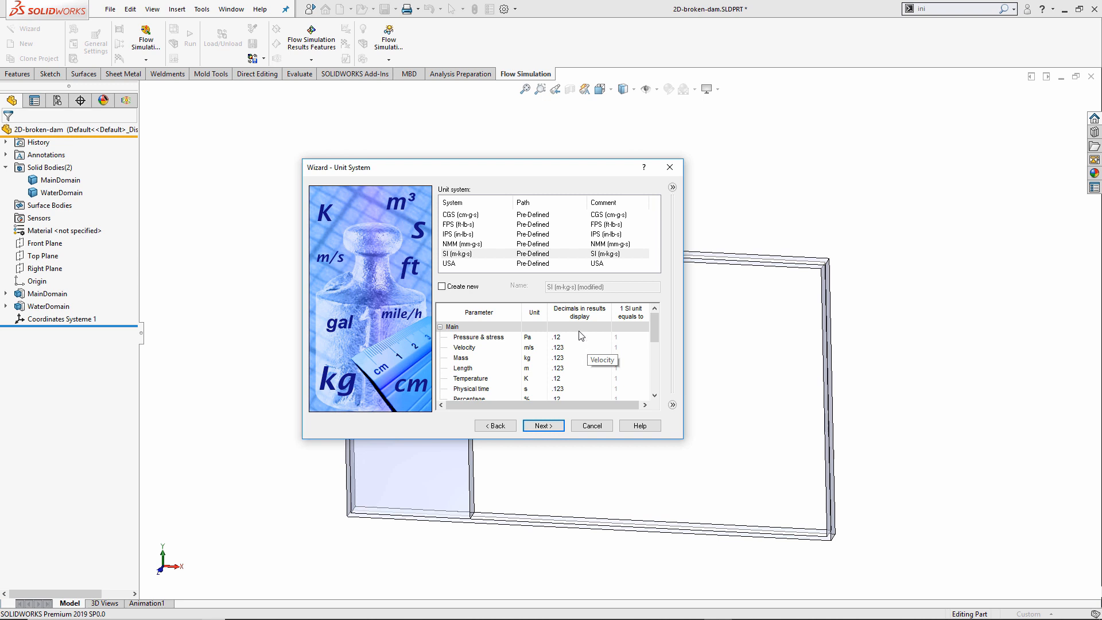
Choose SI (m-kg-s) units, keeping Pa for pressure and stress, and proceed to Analysis Type.
left_click(475, 256)
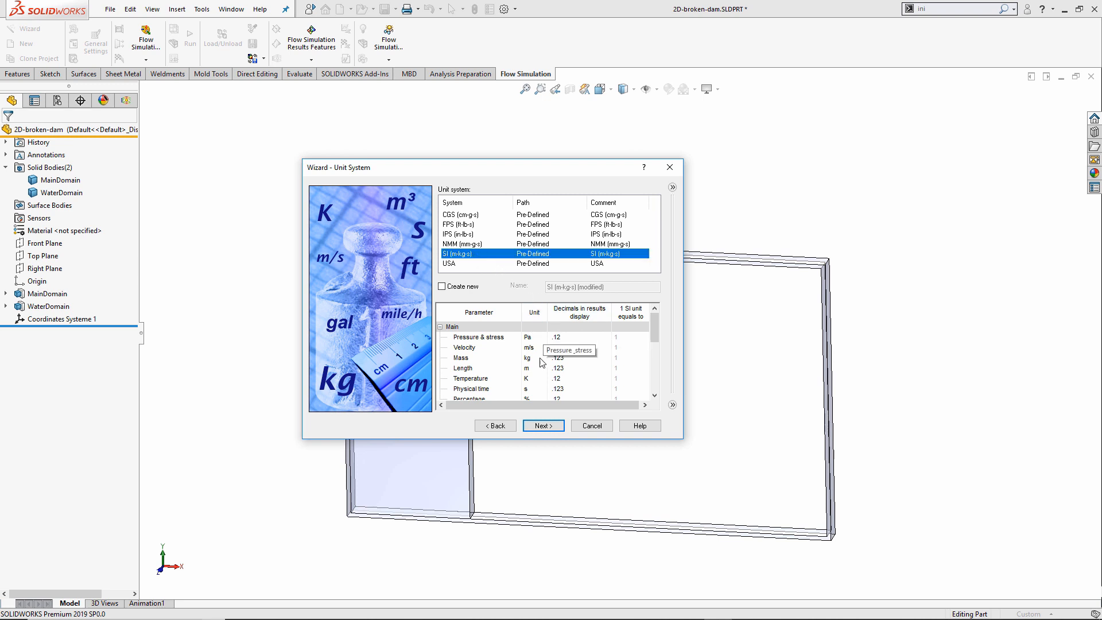
left_click(543, 340)
left_click(543, 338)
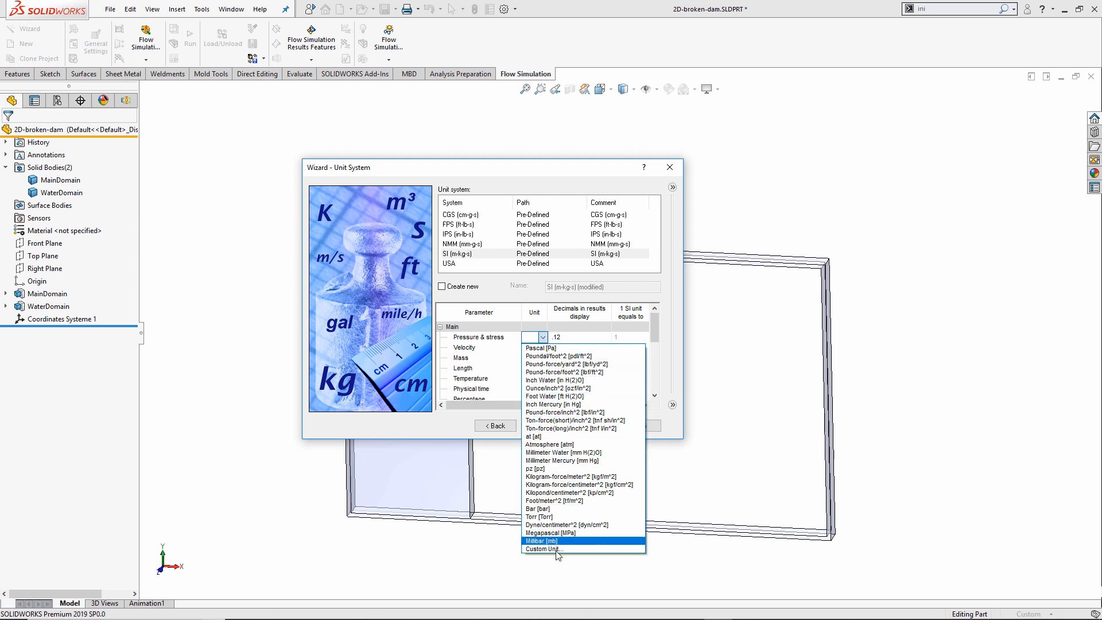
left_click(655, 322)
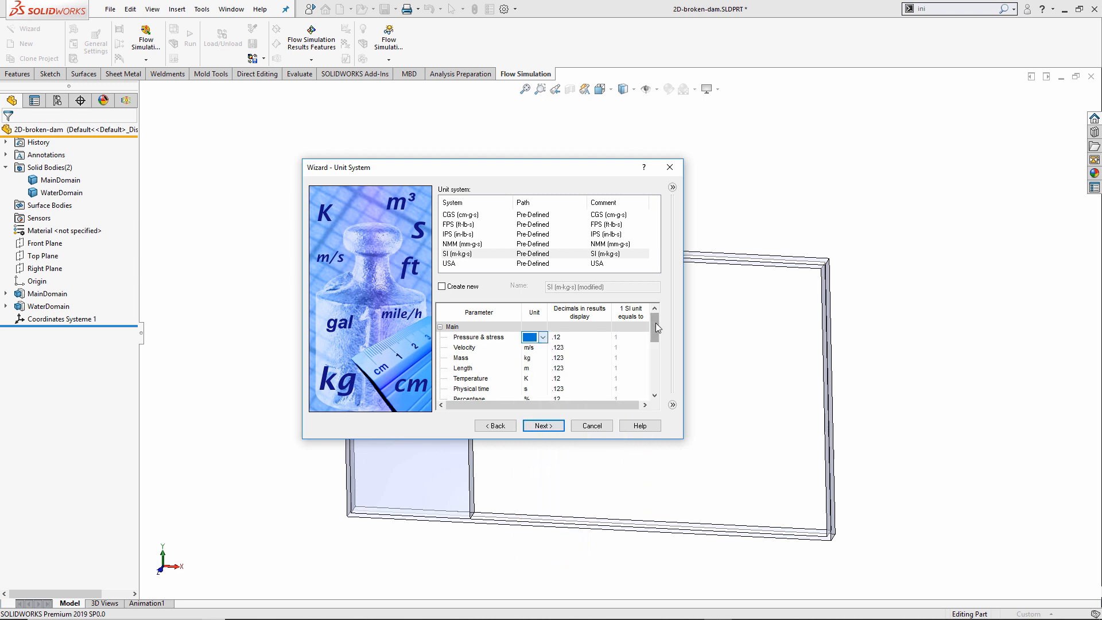
scroll(654, 342, "down", 2)
double_click(495, 348)
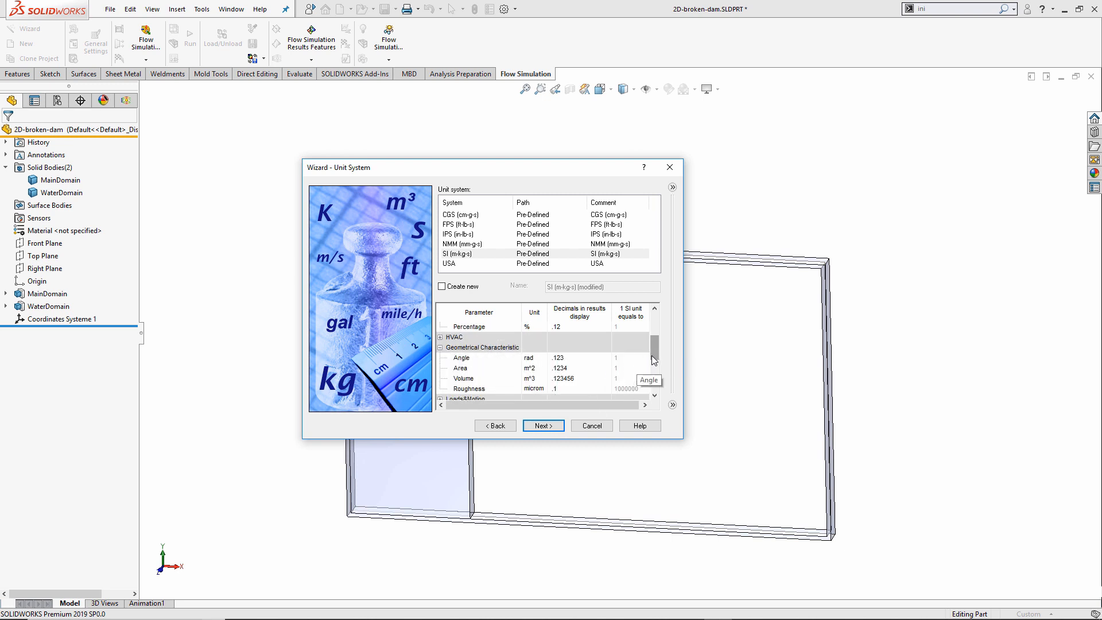
left_click_drag(654, 353, 656, 330)
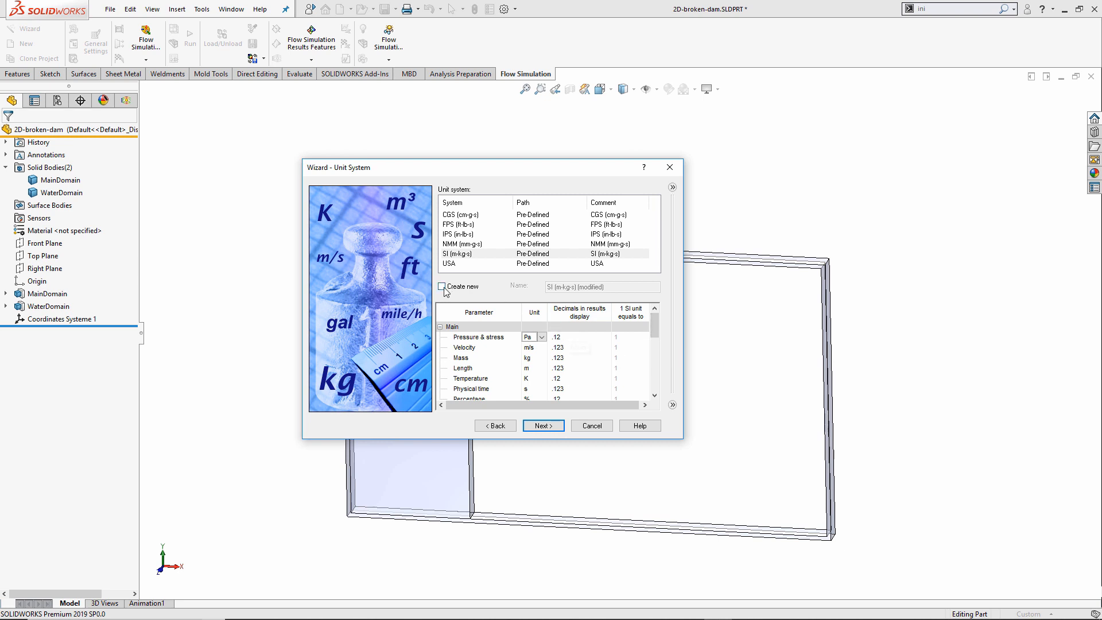
left_click(457, 256)
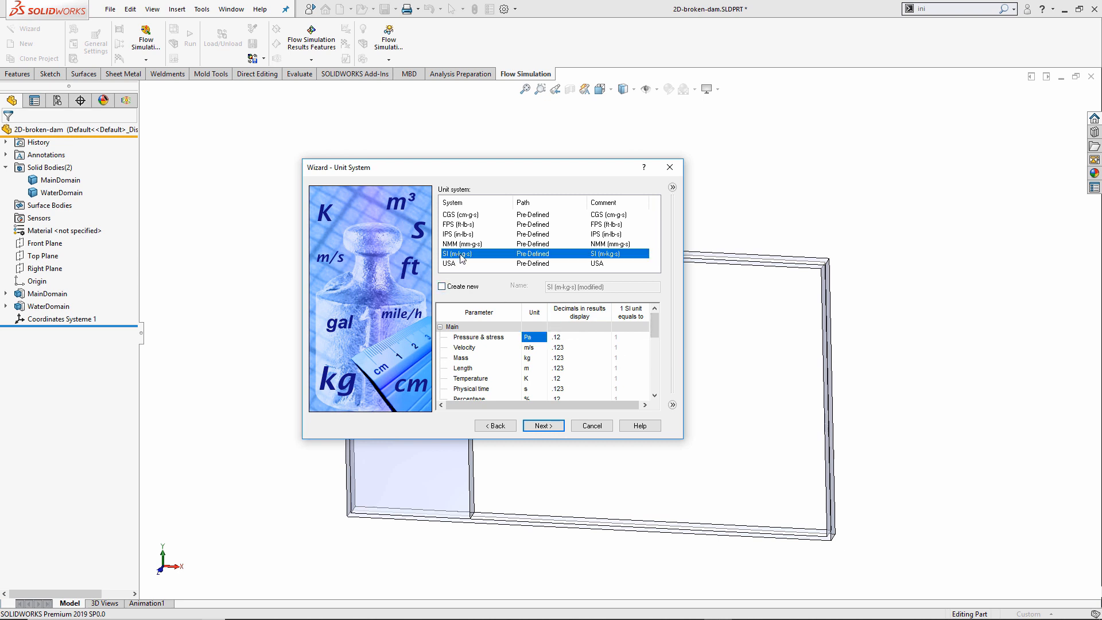
left_click(543, 425)
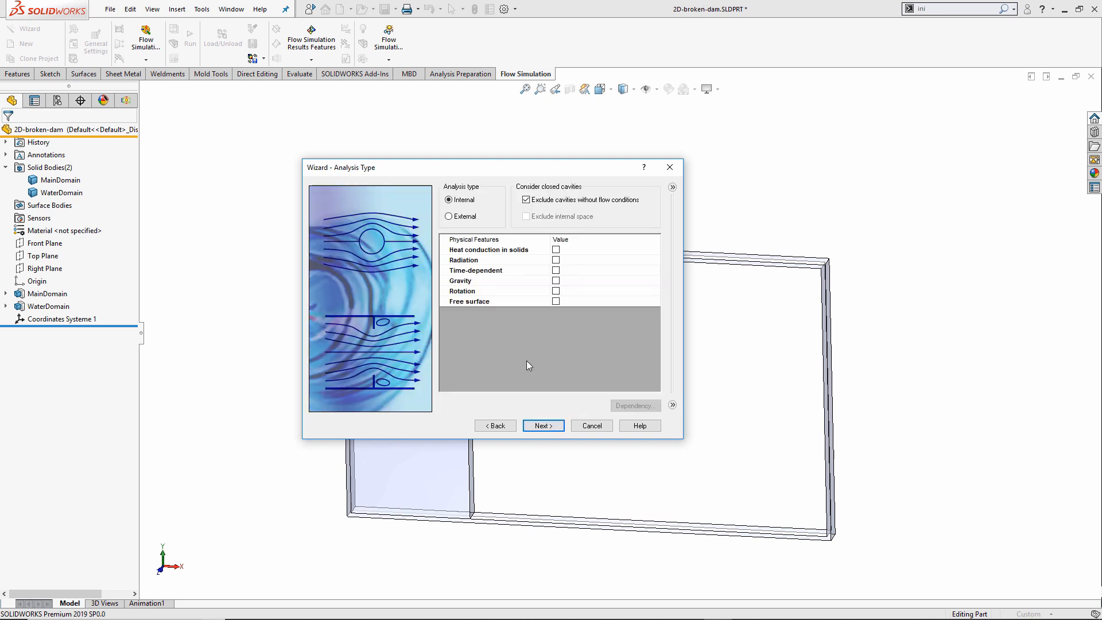
Set the analysis to External and time-dependent with a 1.5 s total analysis time.
left_click_drag(504, 168, 345, 90)
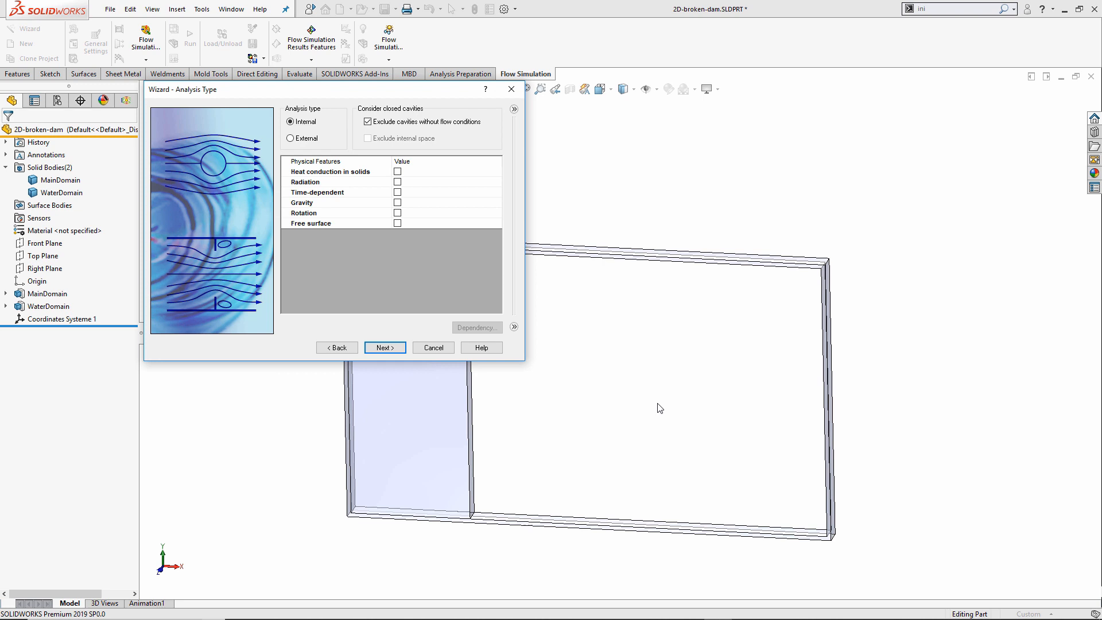
left_click_drag(407, 93, 555, 135)
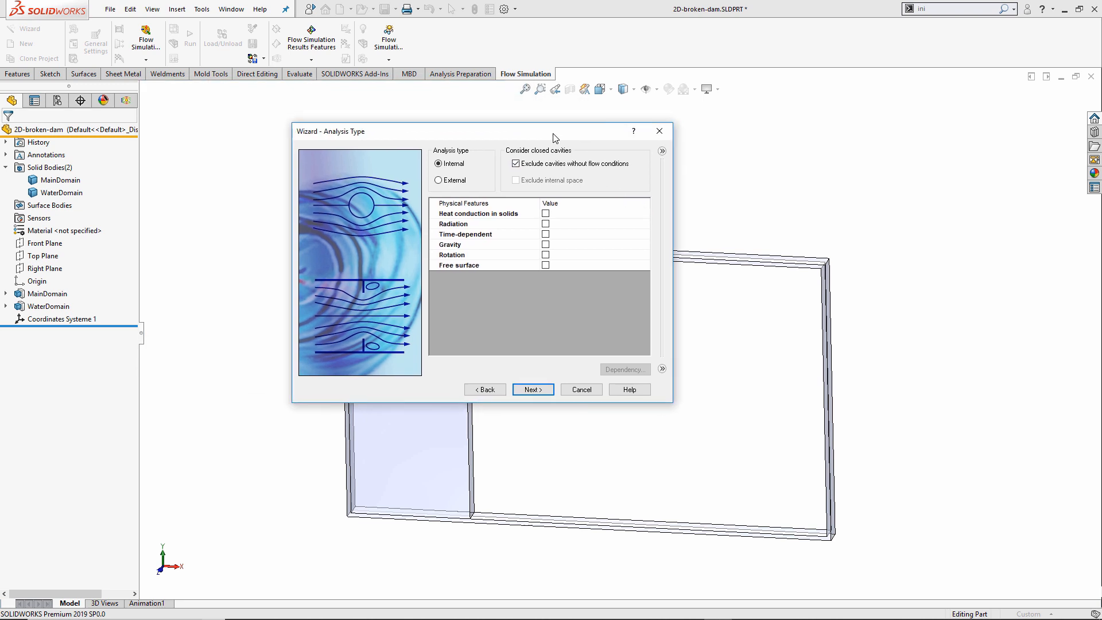
left_click(458, 182)
left_click(545, 234)
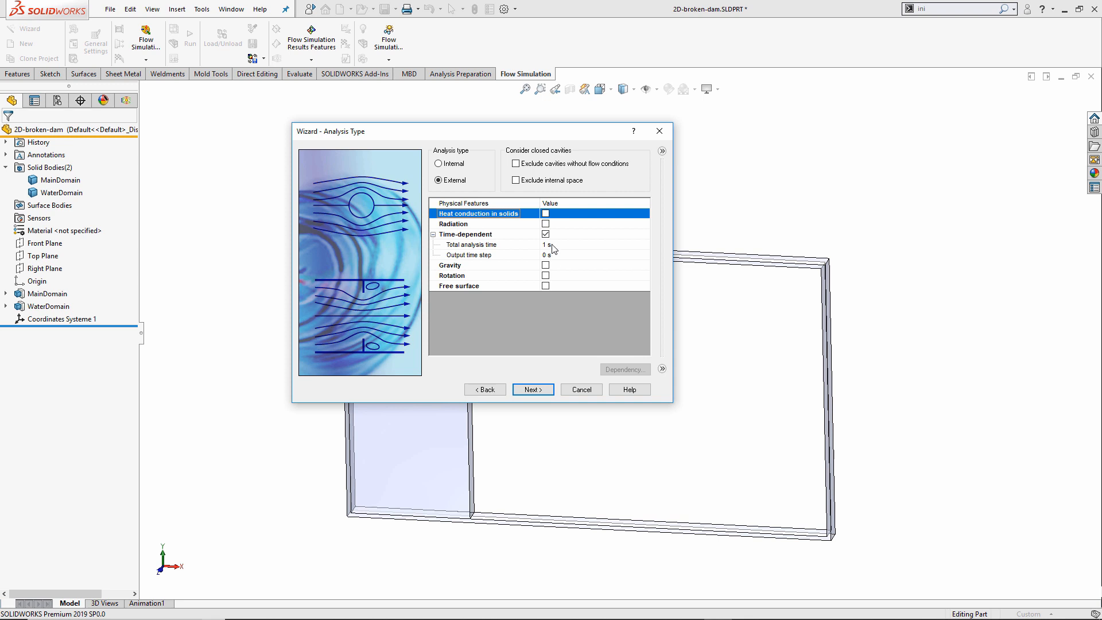
left_click(551, 244)
type("1.5")
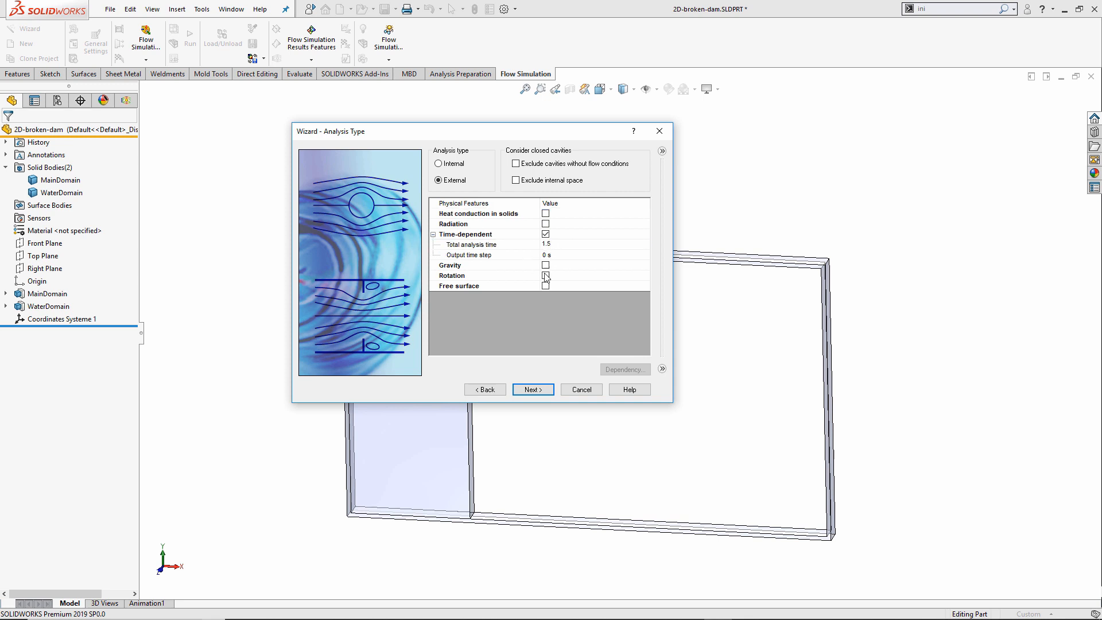
key("Return")
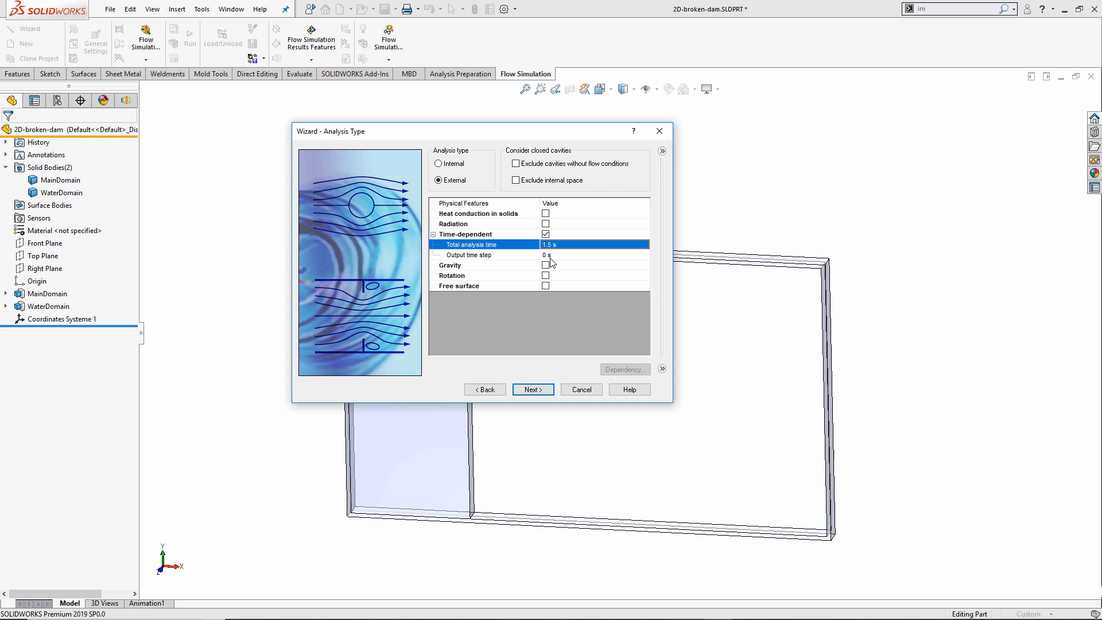
left_click_drag(539, 132, 351, 106)
Enable Gravity and Free surface in Physical Features and proceed to Default Fluid.
left_click(359, 239)
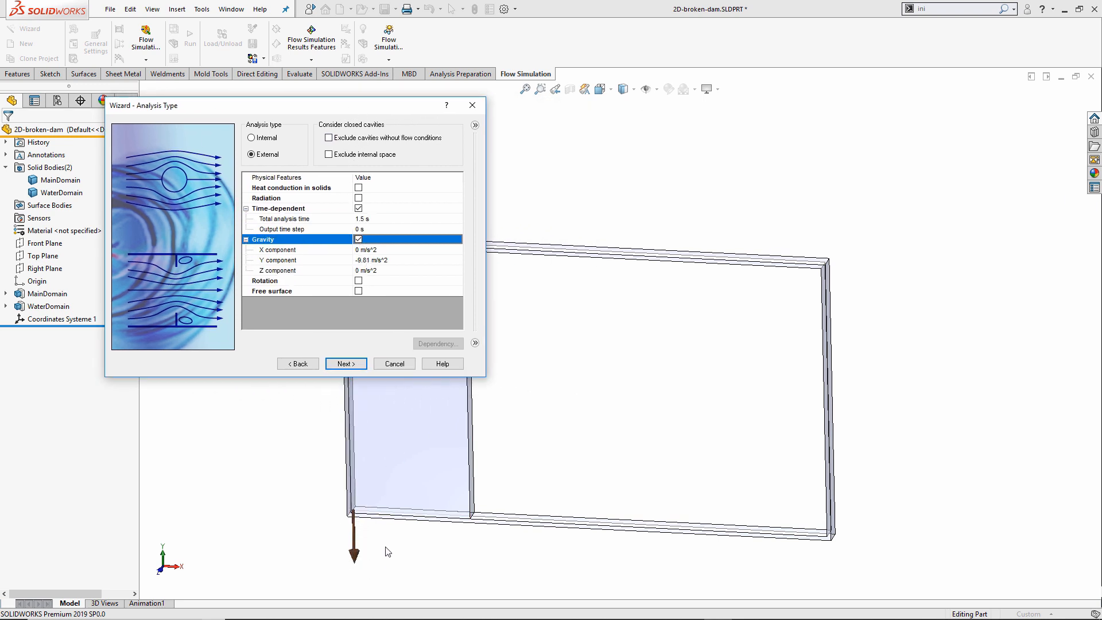
left_click_drag(334, 109, 506, 142)
left_click(530, 310)
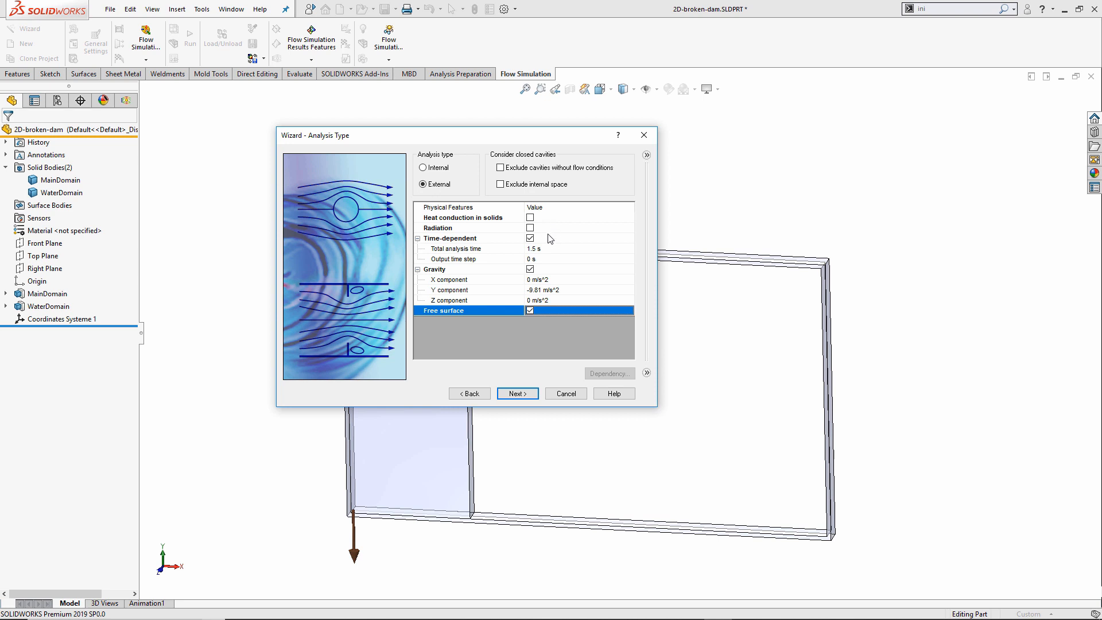
left_click(518, 394)
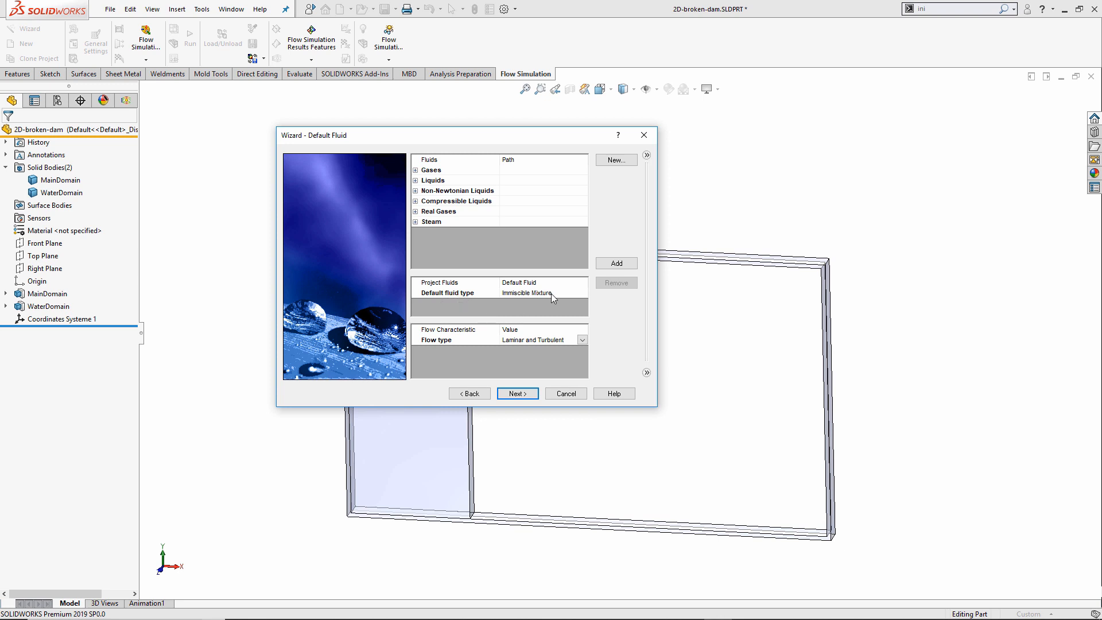
Add Air from Gases and Water from Liquids to the project fluids, then proceed to Wall Conditions.
left_click(415, 170)
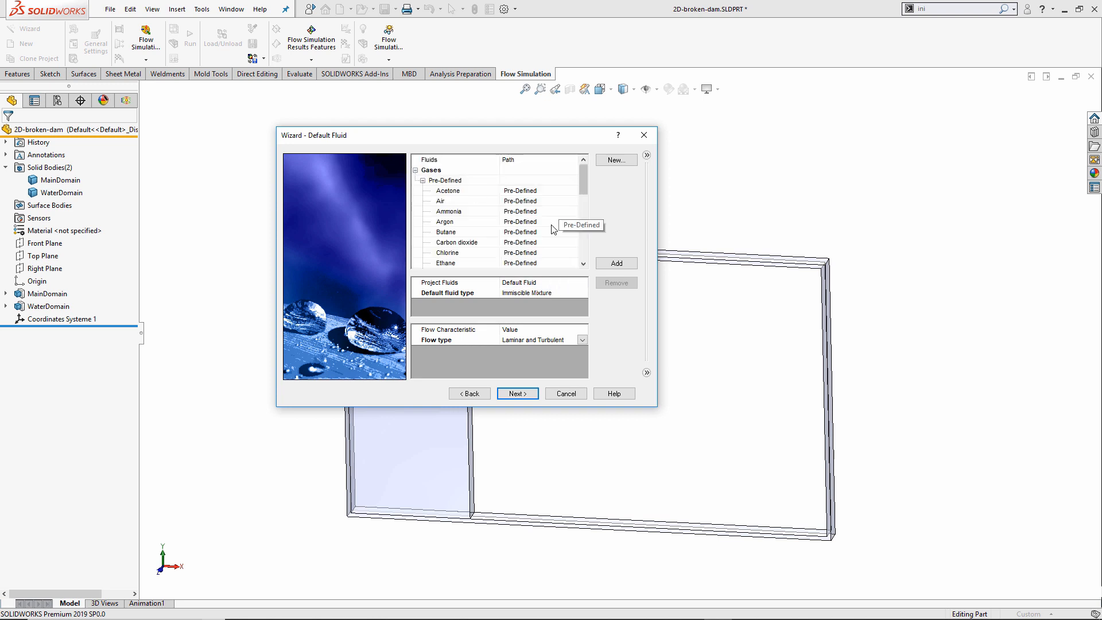
double_click(453, 201)
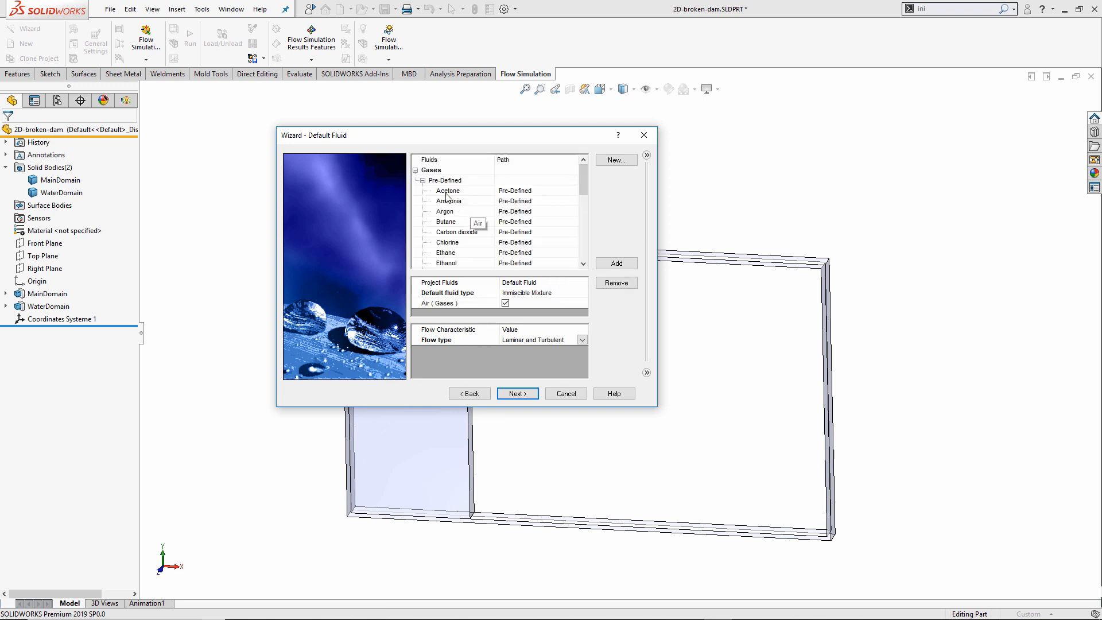
left_click(422, 181)
left_click(423, 201)
scroll(516, 230, "down", 5)
left_click(510, 242)
double_click(447, 241)
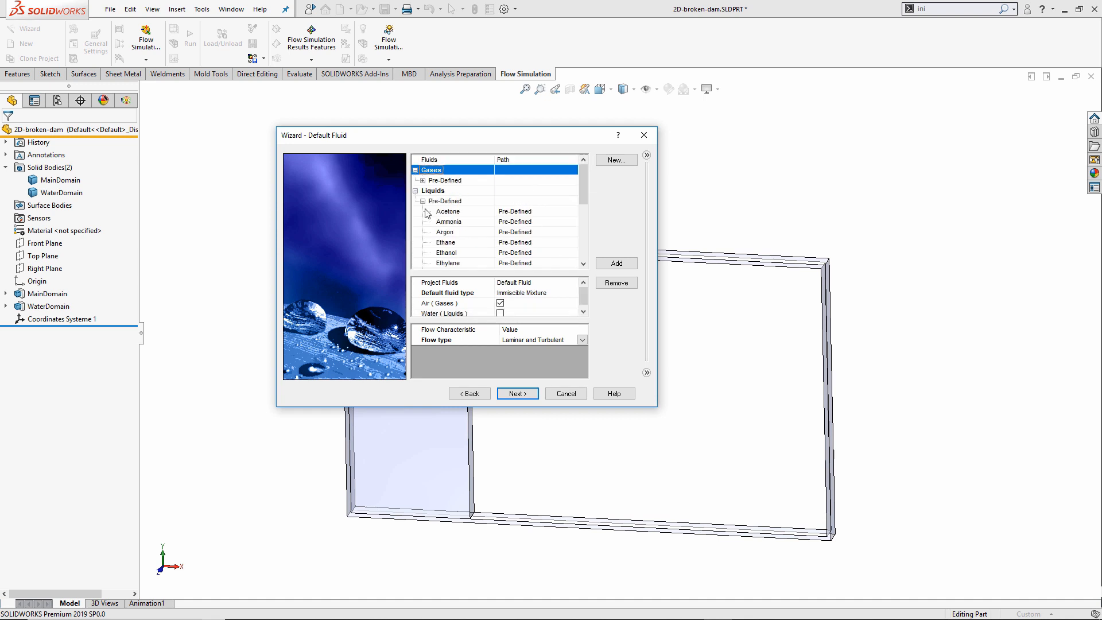
left_click(416, 191)
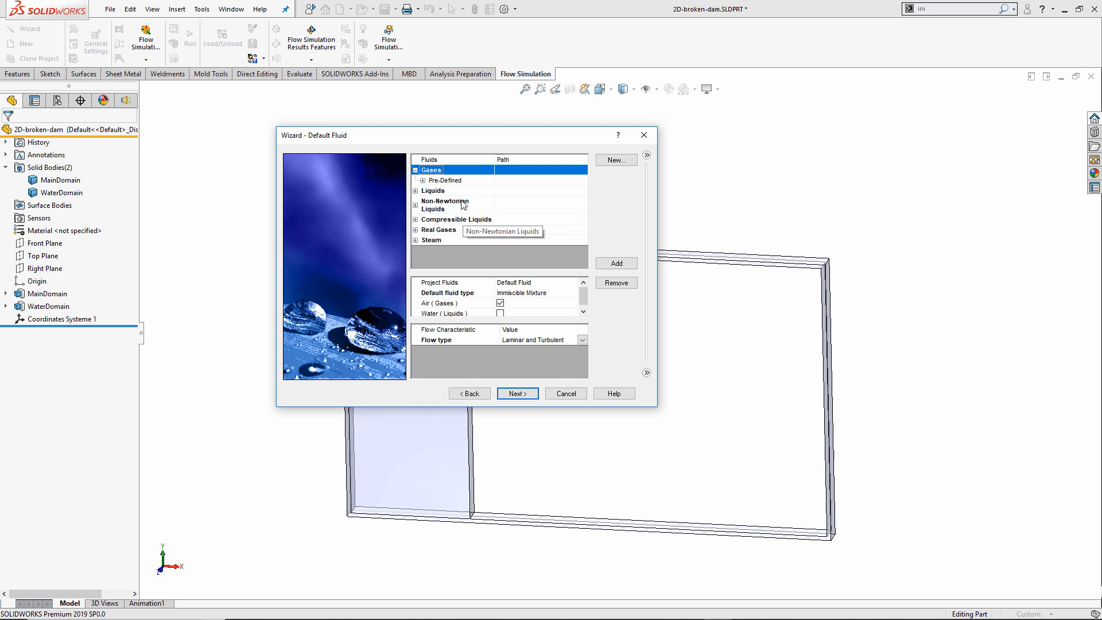
left_click(584, 301)
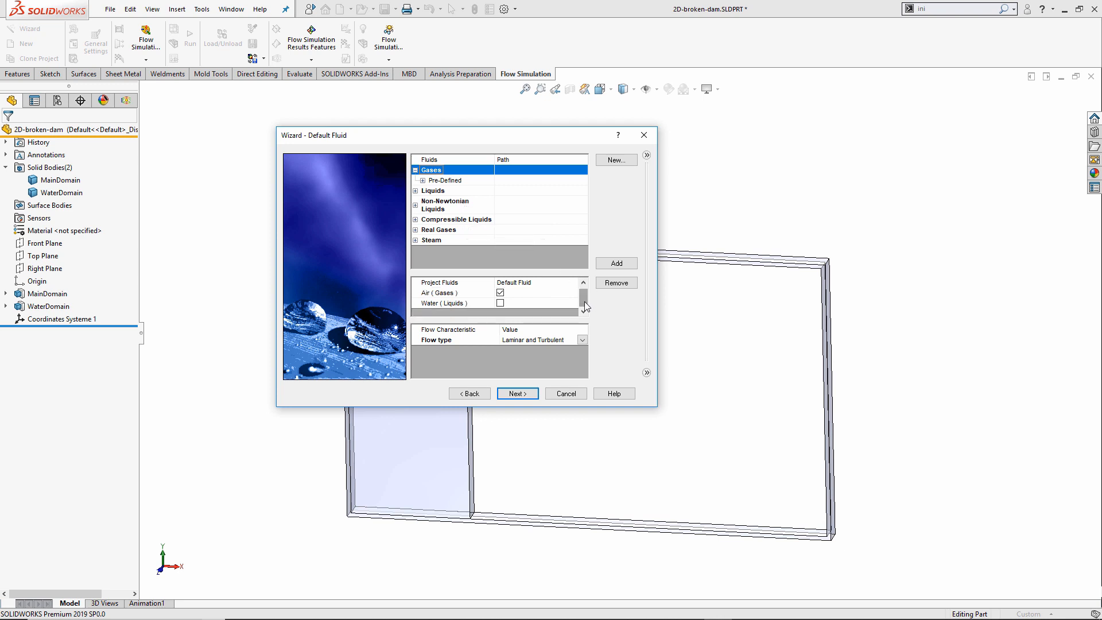
left_click(500, 303)
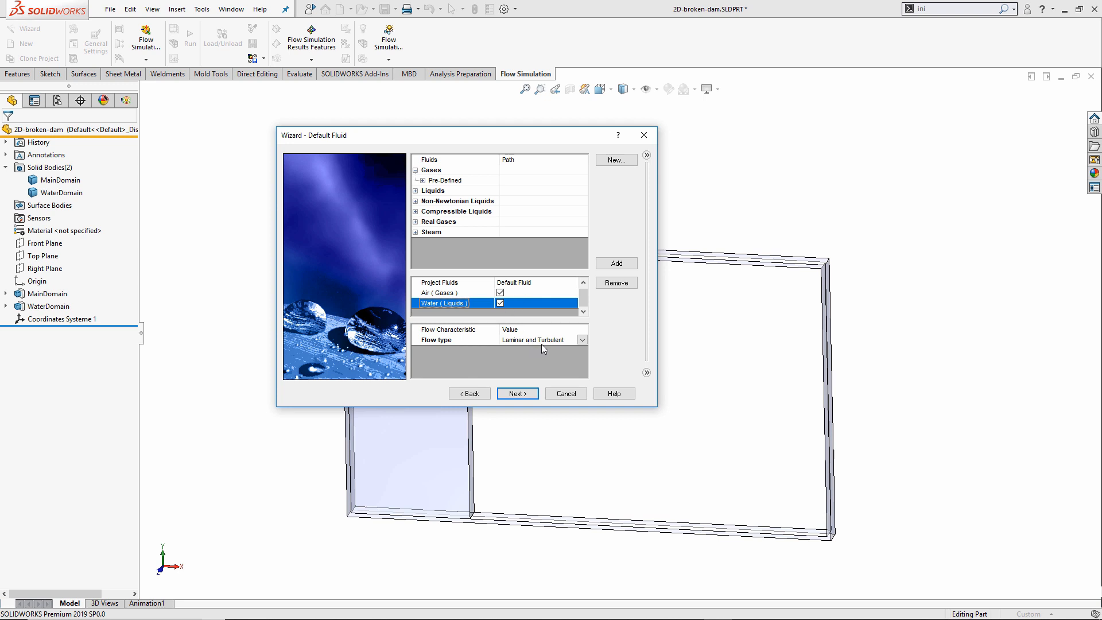
left_click(520, 392)
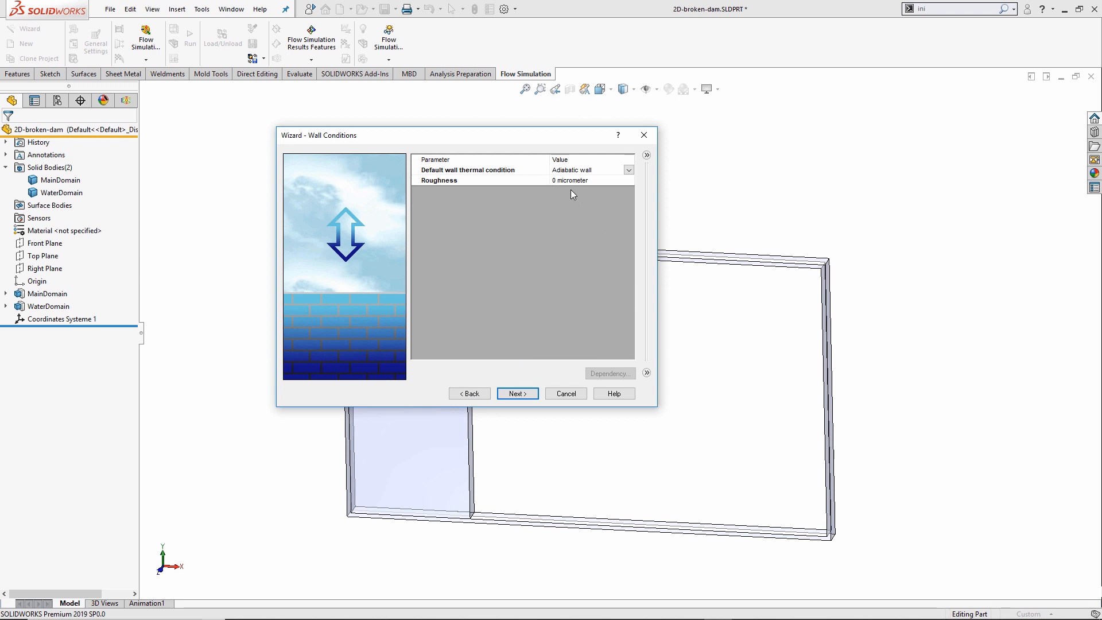
Accept adiabatic walls, confirm Air as the initial fluid at 101325 Pa and 293.2 K, and finish.
left_click(518, 393)
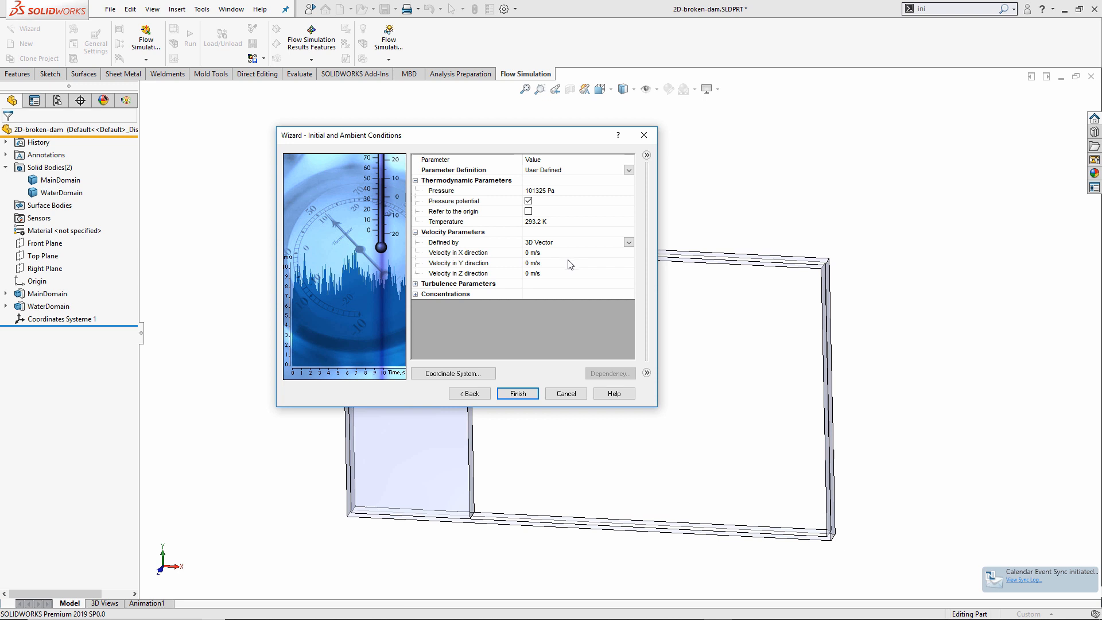
left_click(415, 295)
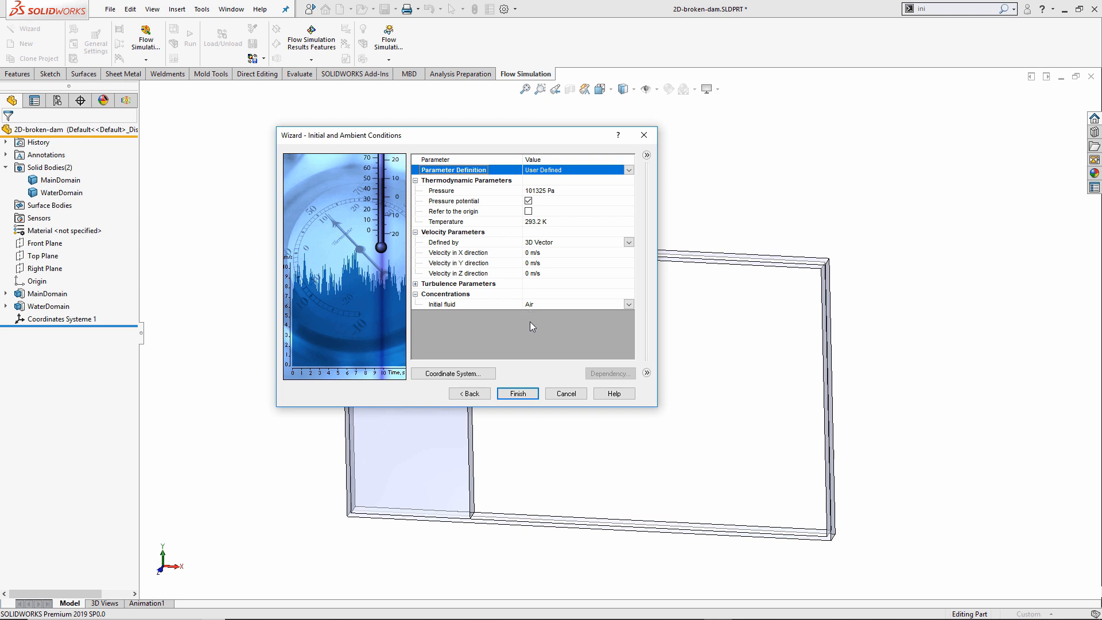
left_click(517, 394)
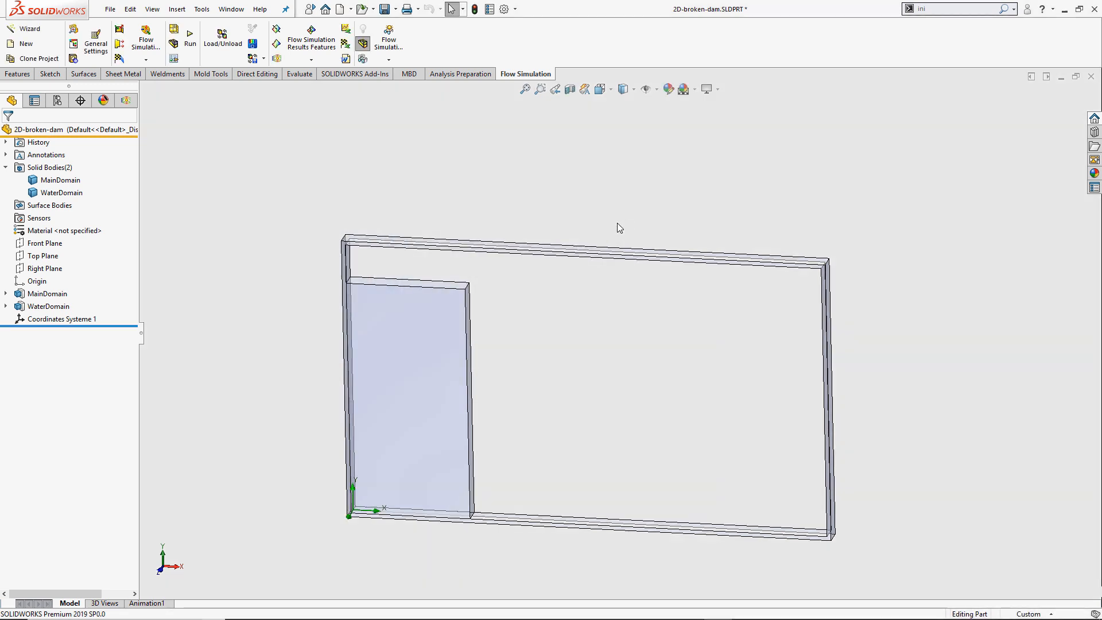
In the Flow Simulation analysis tree, open Edit Definition for the Computational Domain.
left_click(126, 101)
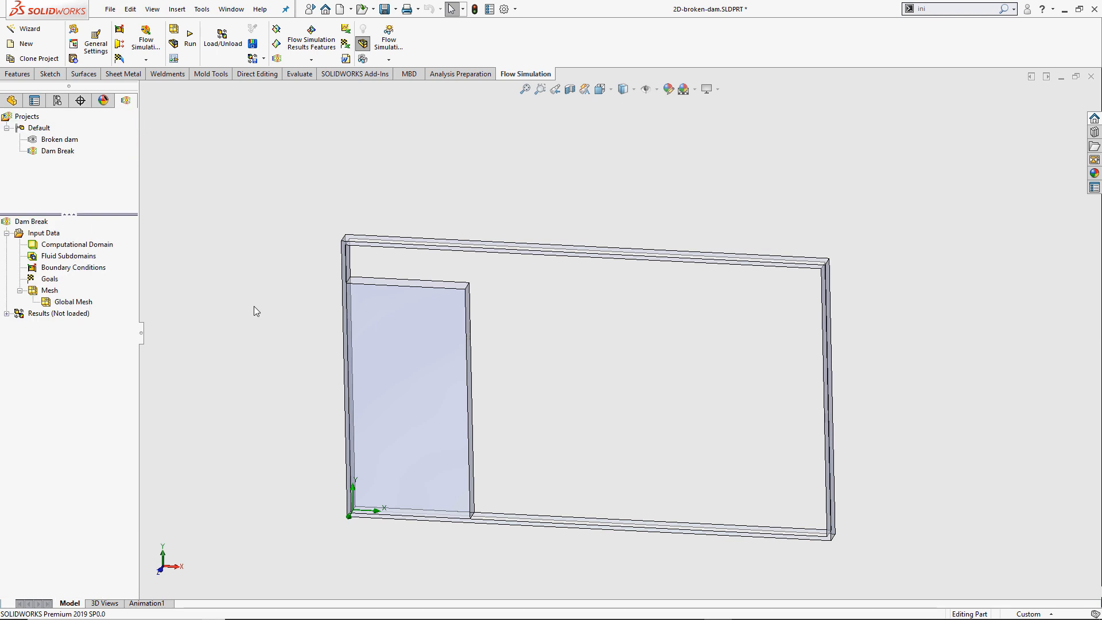
scroll(251, 306, "up", 10)
middle_click_drag(752, 350, 888, 339)
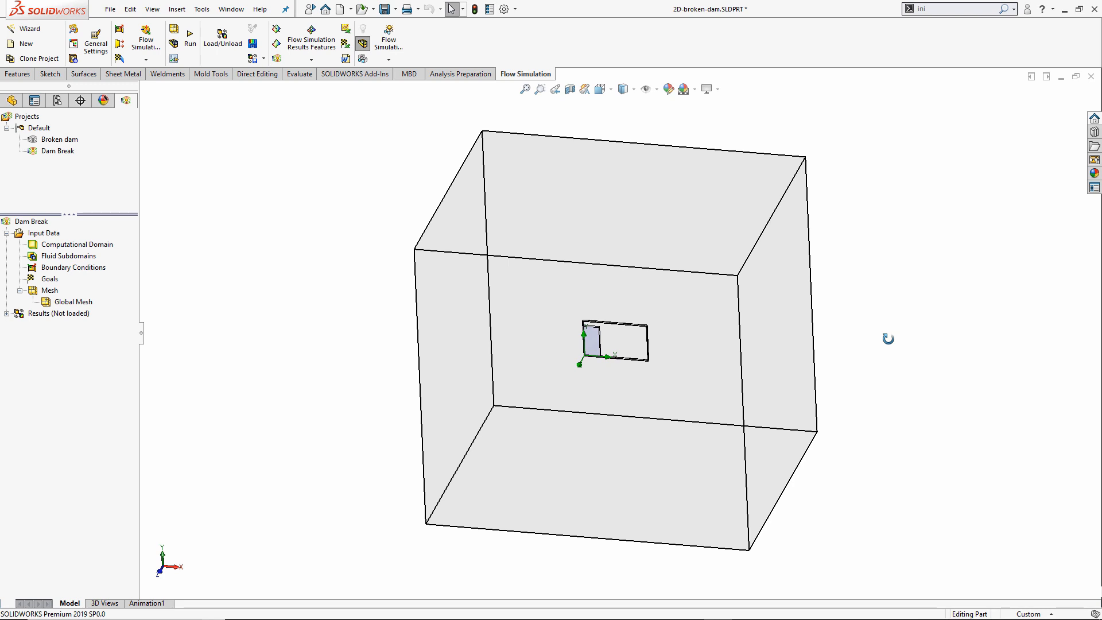
right_click(91, 246)
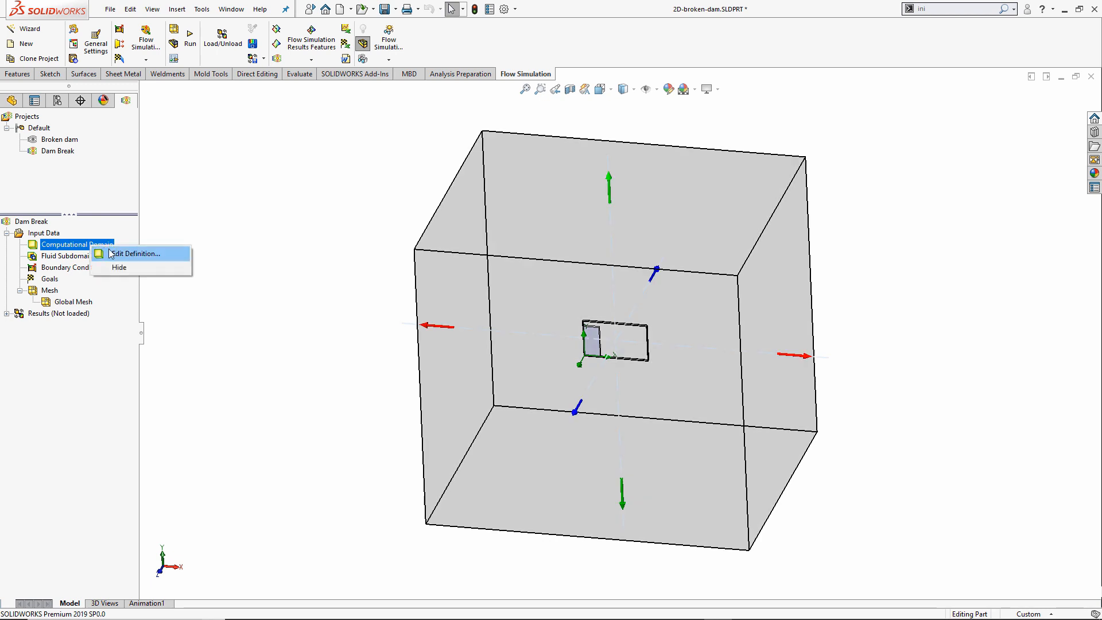
left_click(110, 253)
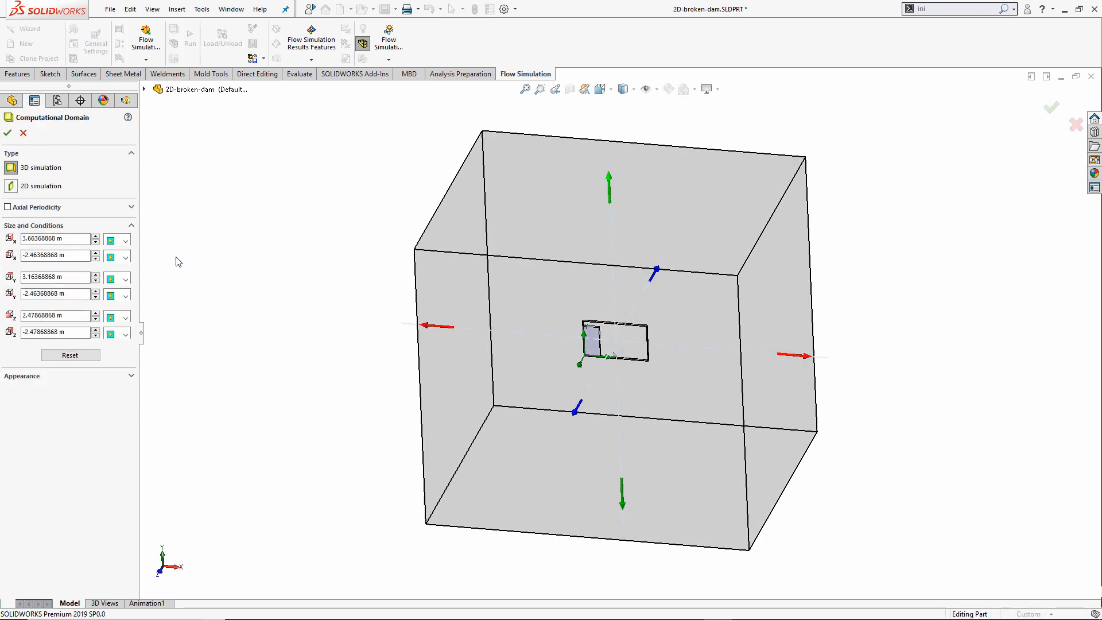
Switch the domain to a 2D XY-plane simulation, keeping Symmetry on the Z-max side.
left_click_drag(436, 326, 462, 330)
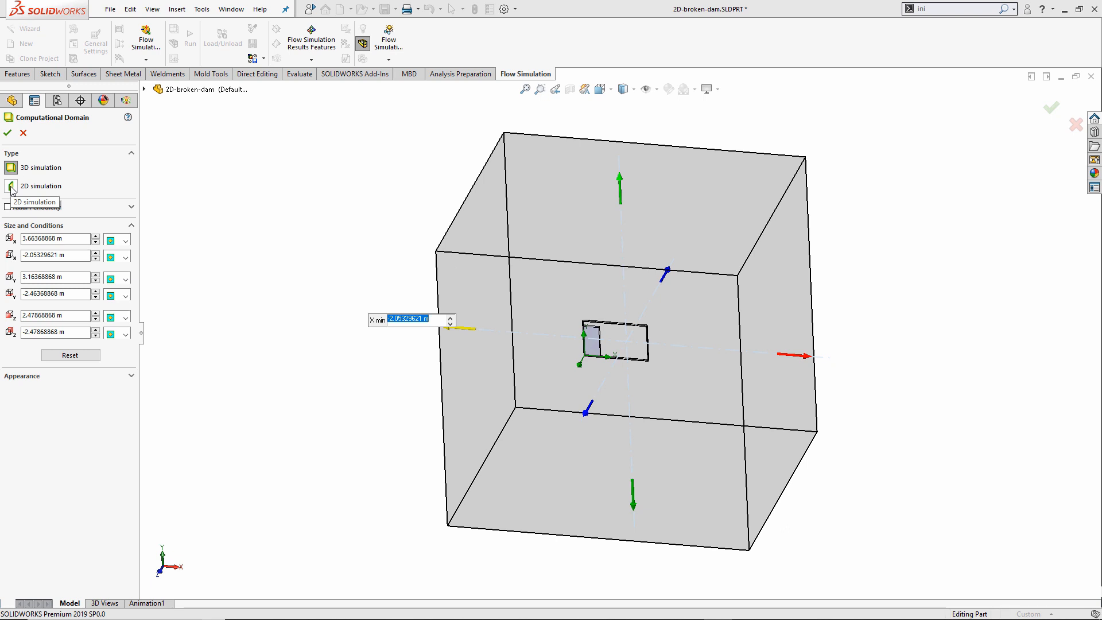
left_click(12, 187)
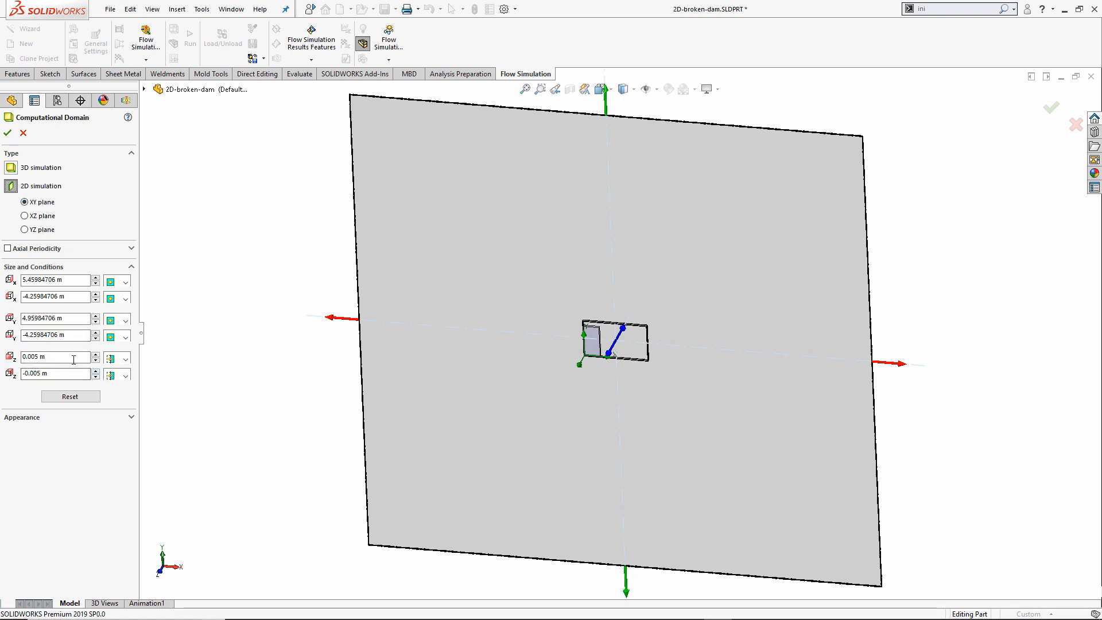
left_click(126, 360)
left_click(129, 374)
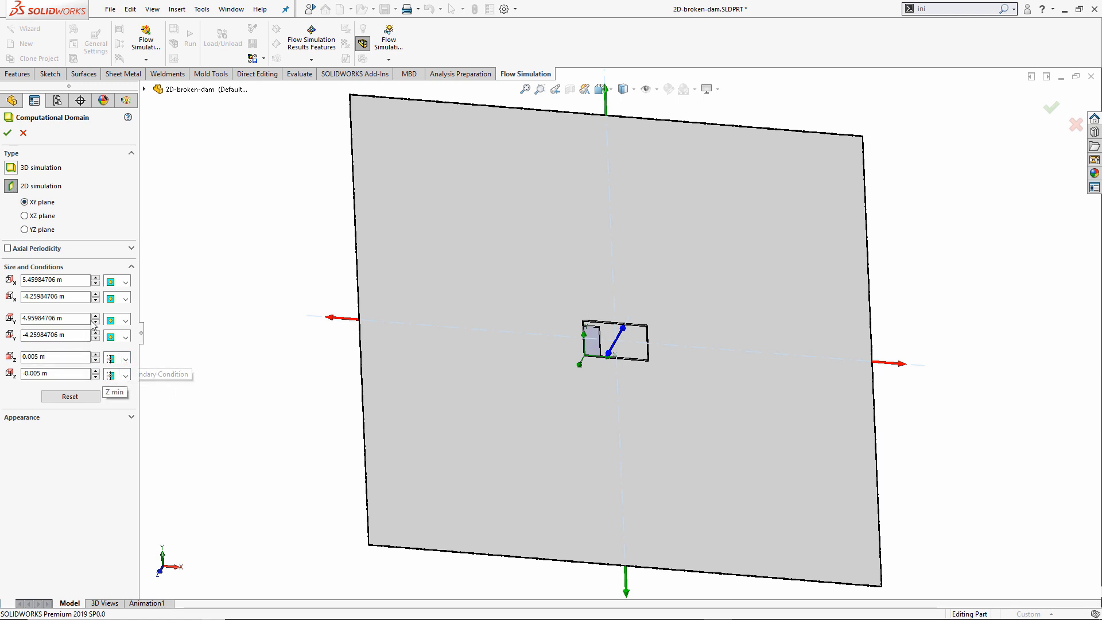
Set domain bounds X 1.21 to -0.01 m and Y 0.71 to -0.01 m, then accept.
left_click_drag(78, 282, 2, 280)
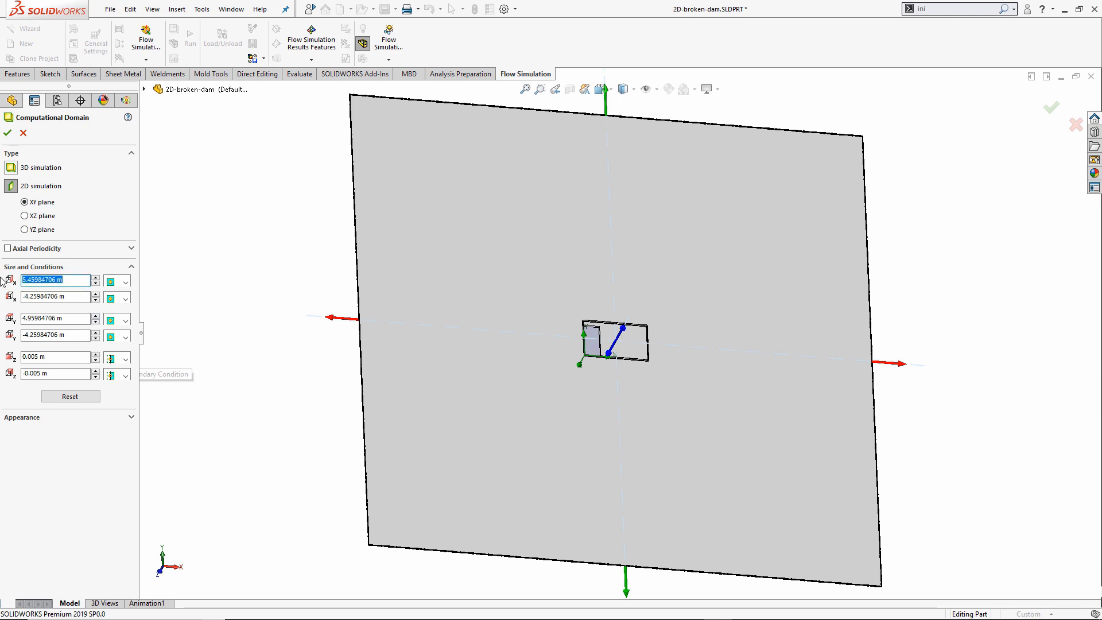
type("1.21")
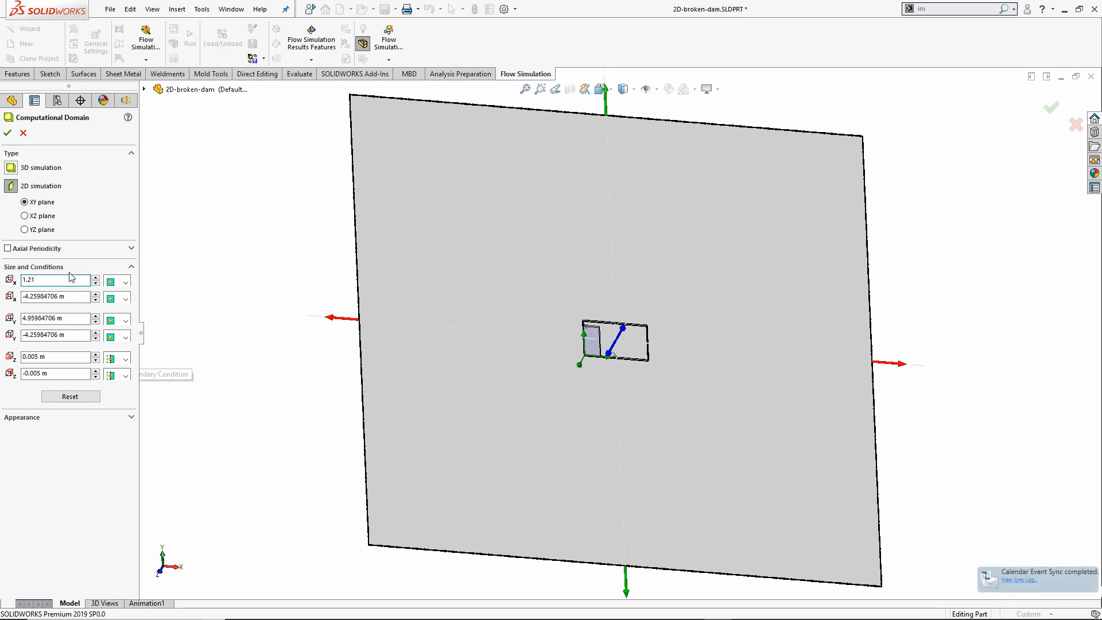
left_click_drag(86, 296, 3, 301)
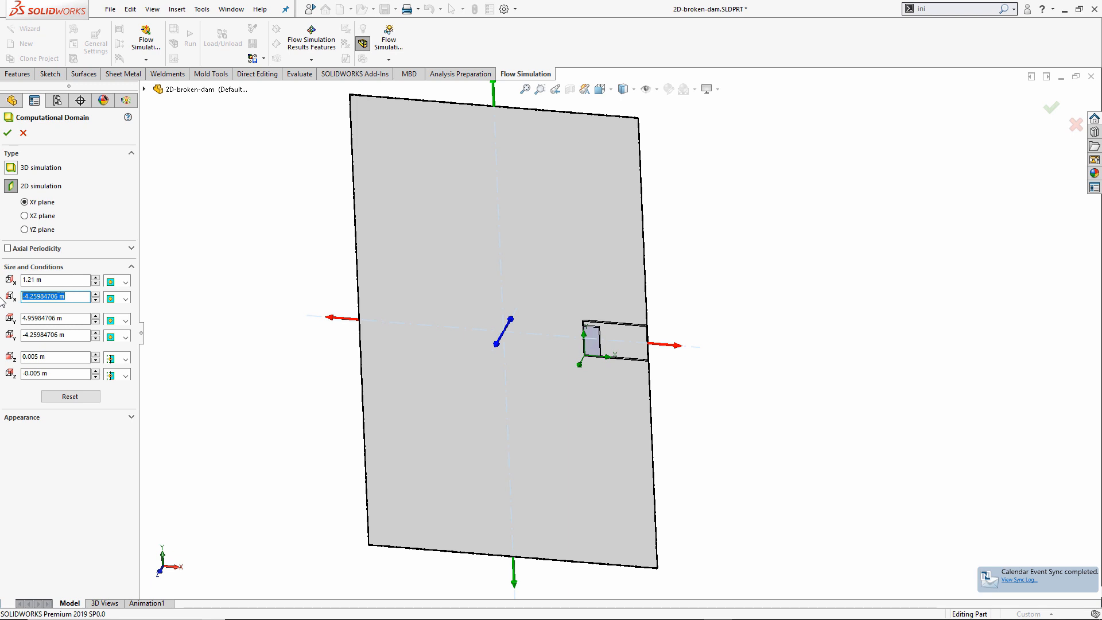
type("-0.01")
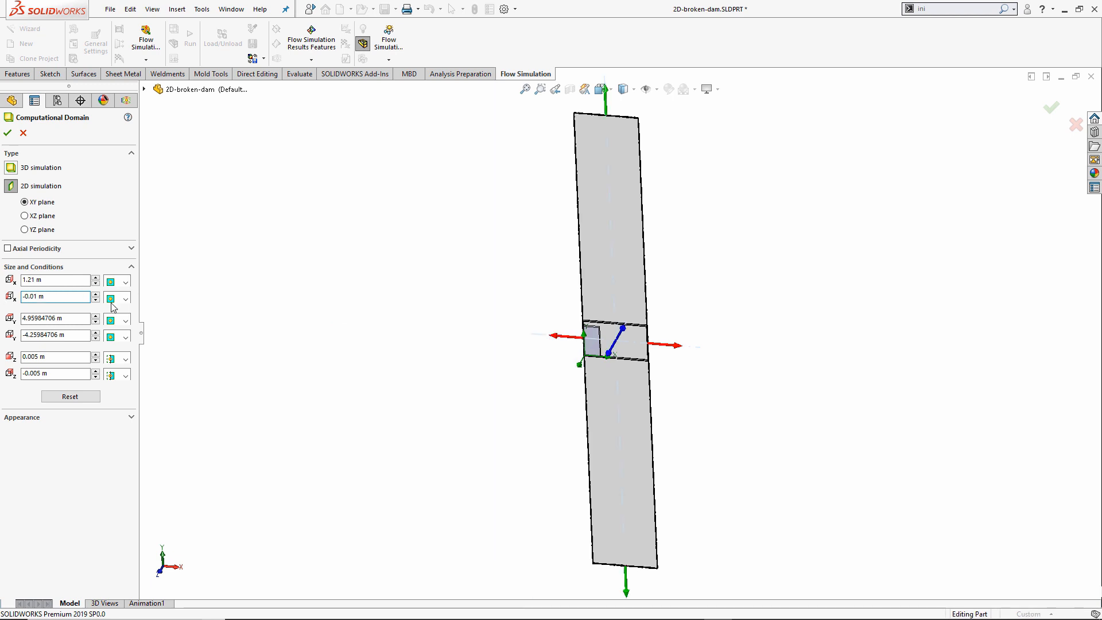
left_click_drag(69, 320, 2, 324)
type(".71")
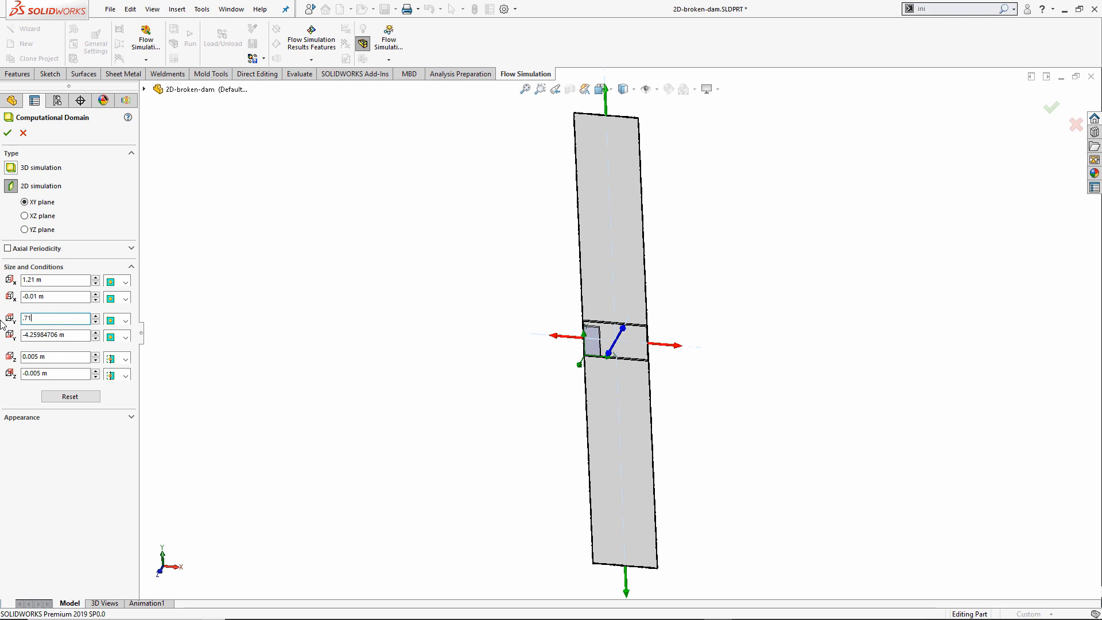
left_click(252, 313)
left_click_drag(63, 335, 2, 325)
type("-0.01")
left_click(213, 334)
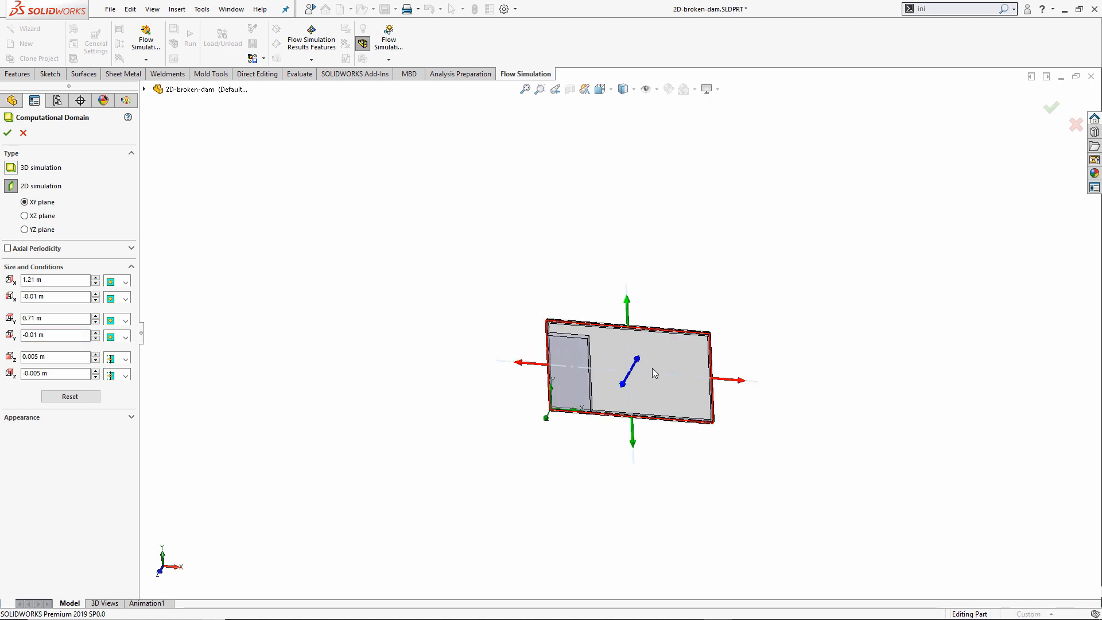
scroll(670, 377, "down", 4)
left_click(5, 134)
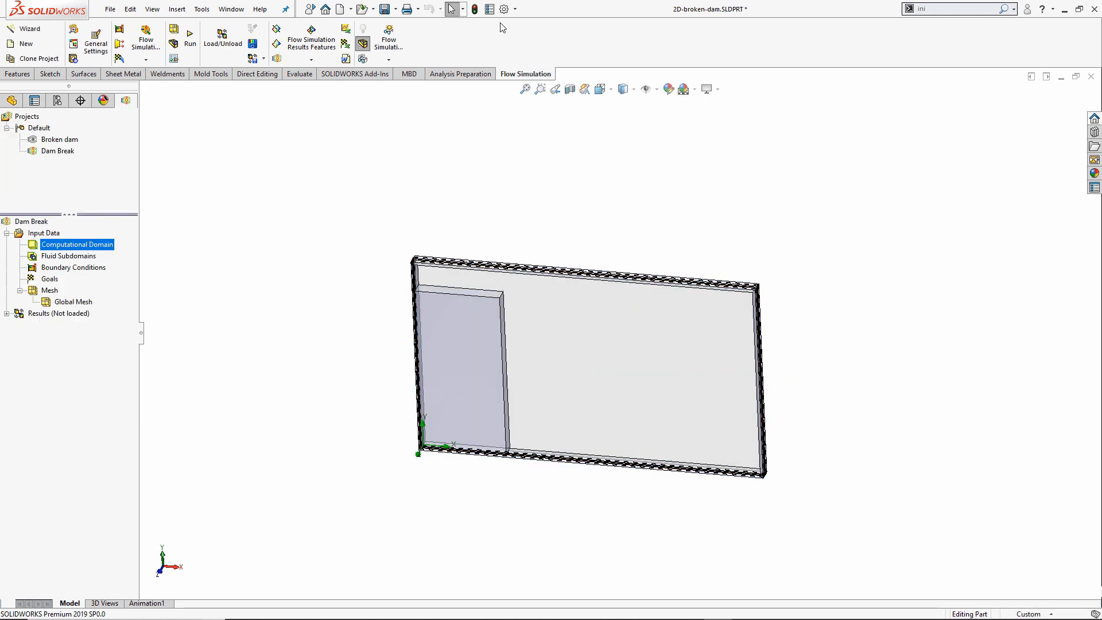
Hide the computational domain outline and orbit the dam model to a near-front view.
scroll(713, 339, "down", 2)
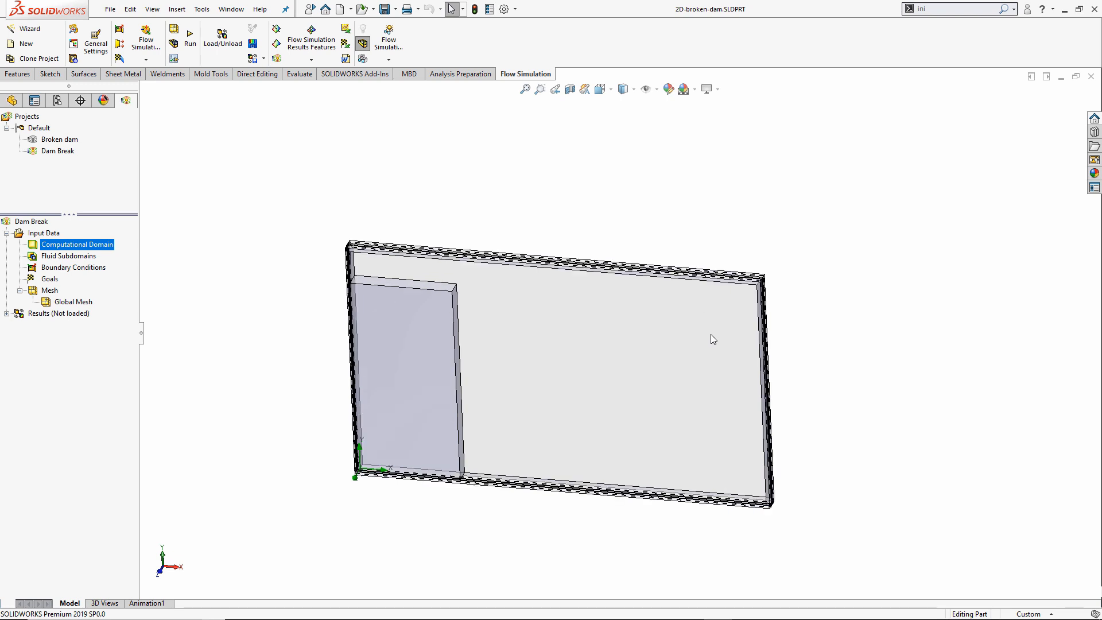
scroll(711, 339, "down", 1)
right_click(90, 246)
left_click(132, 267)
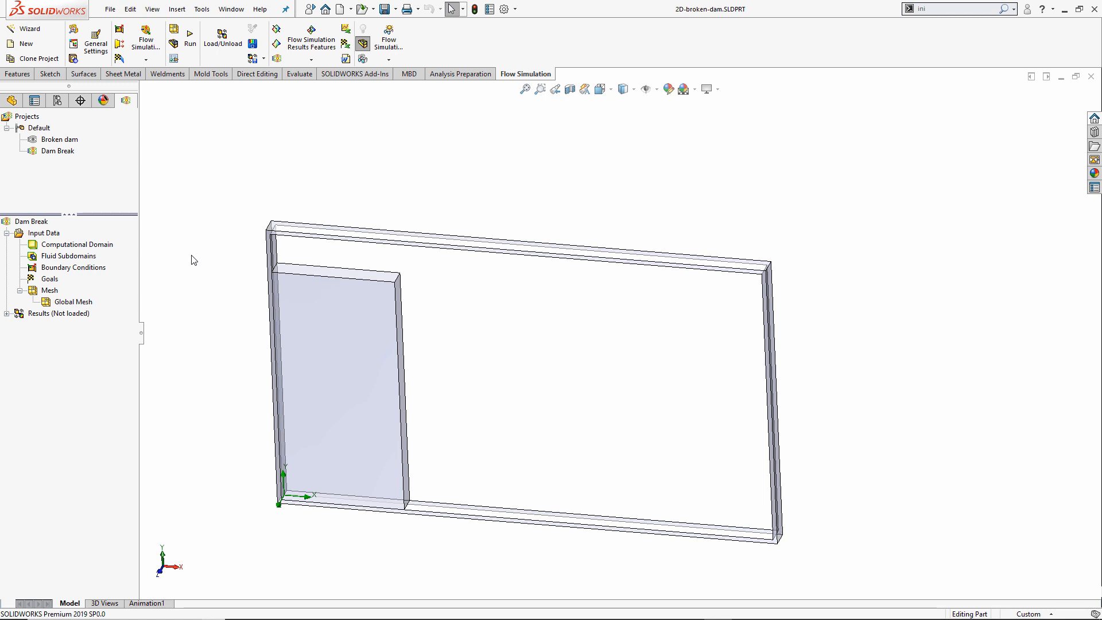
mouse_move(207, 249)
middle_mouse_down()
mouse_move(209, 155)
mouse_move(217, 238)
middle_mouse_up()
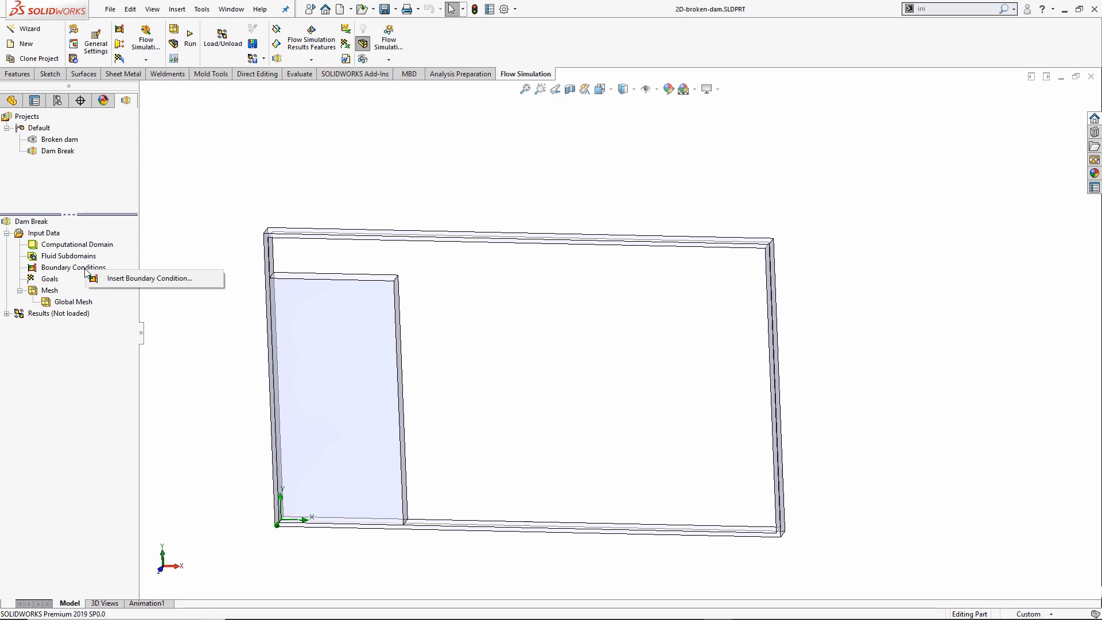
Add an Environment Pressure opening of 101325 Pa and 293.2 K on the tank's top face.
left_click(117, 279)
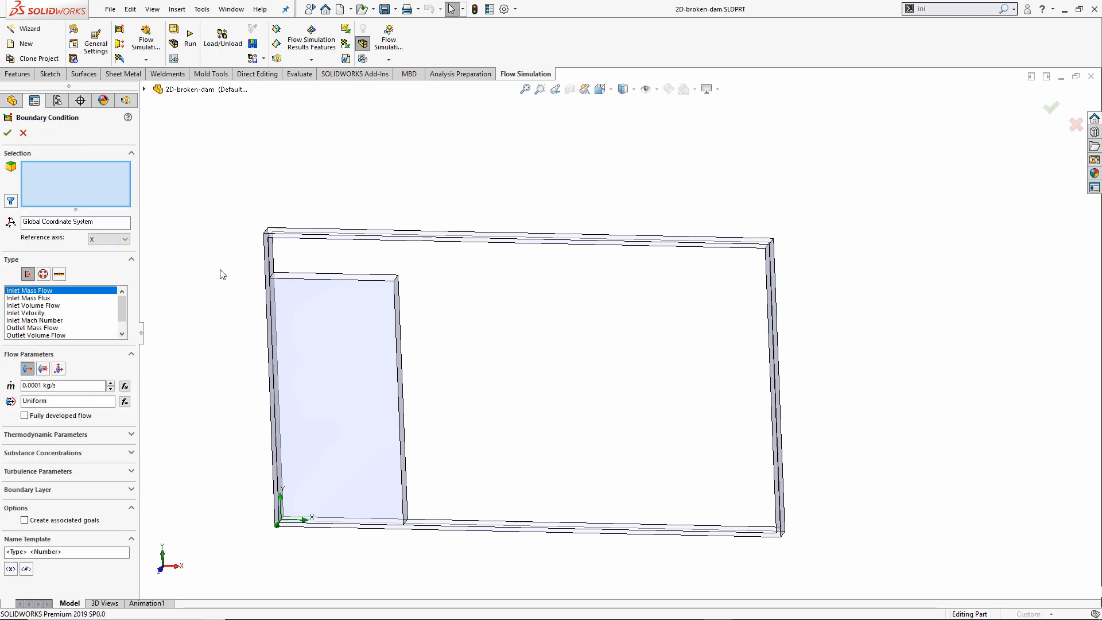
left_click(43, 274)
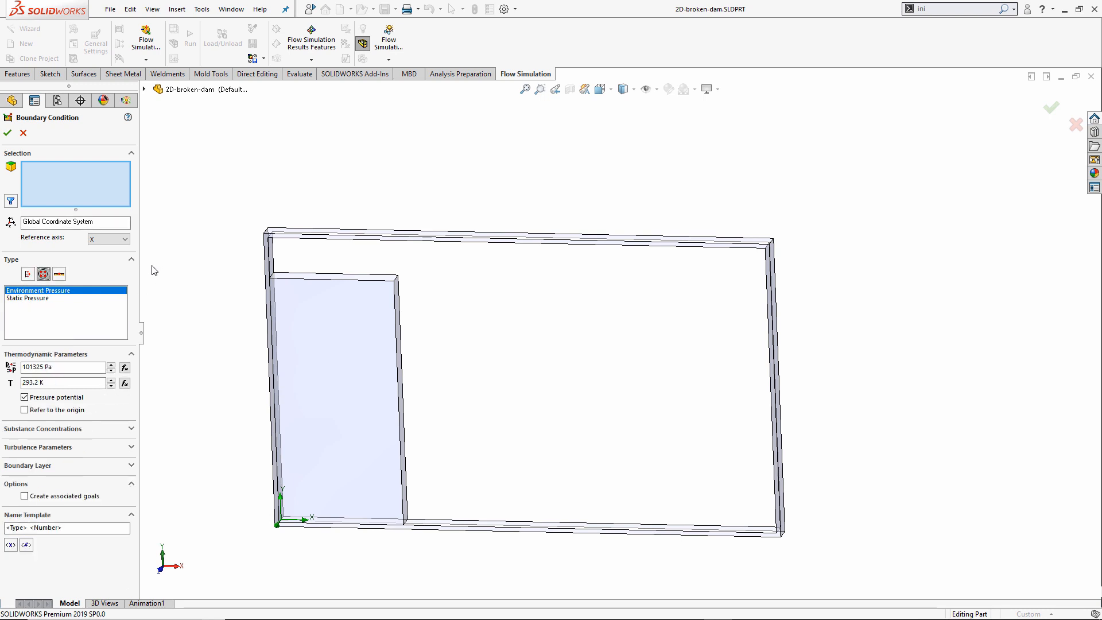
mouse_move(223, 264)
middle_mouse_down()
mouse_move(212, 172)
mouse_move(281, 213)
middle_mouse_up()
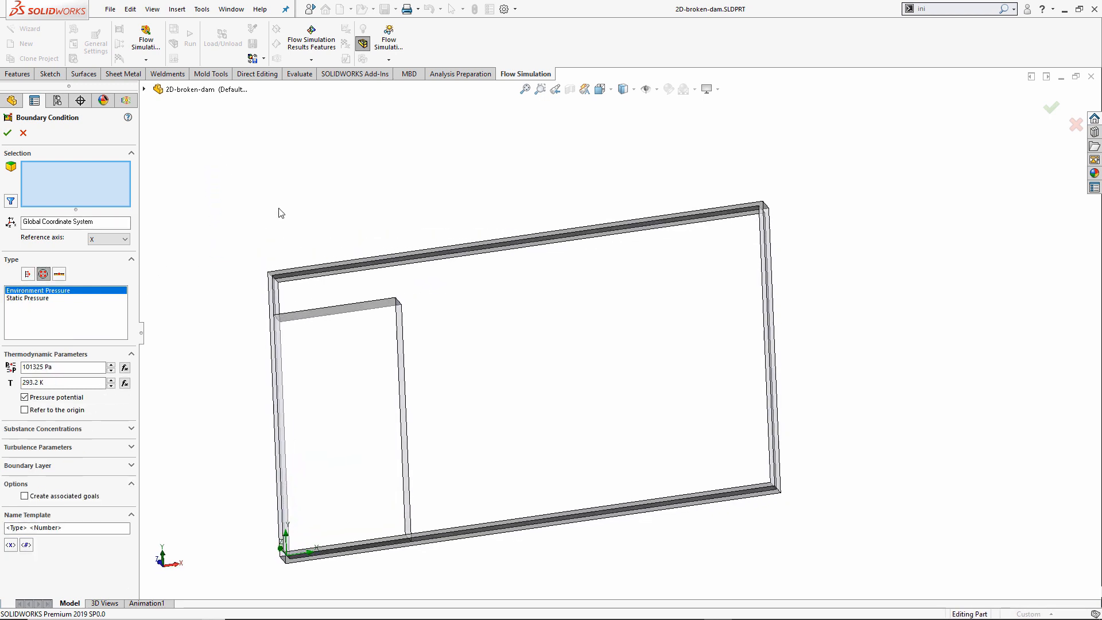
left_click(356, 266)
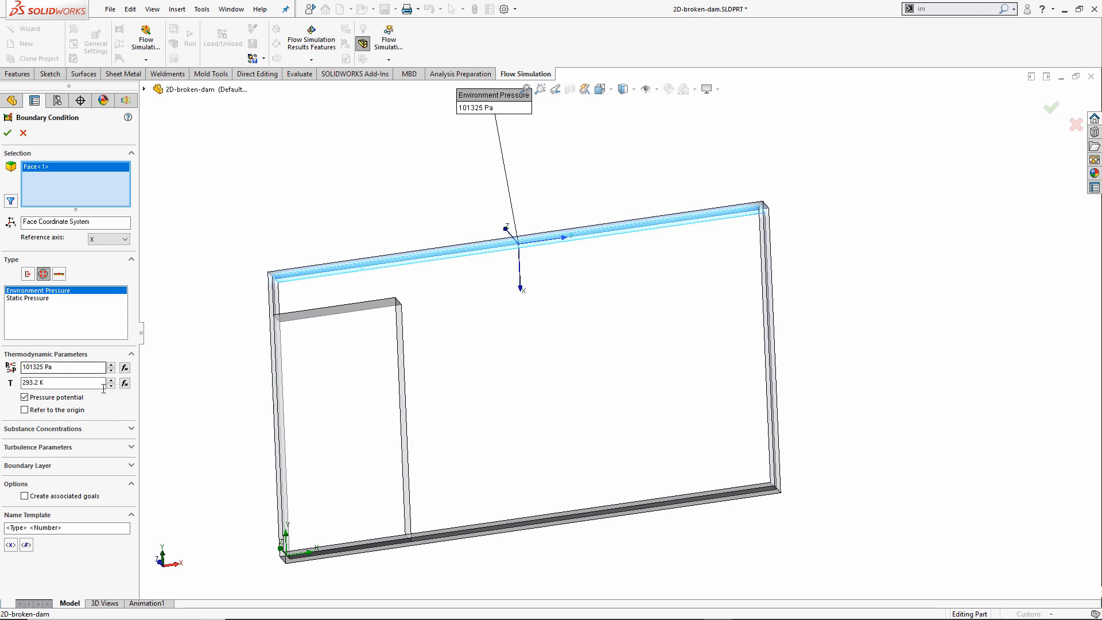
left_click(122, 429)
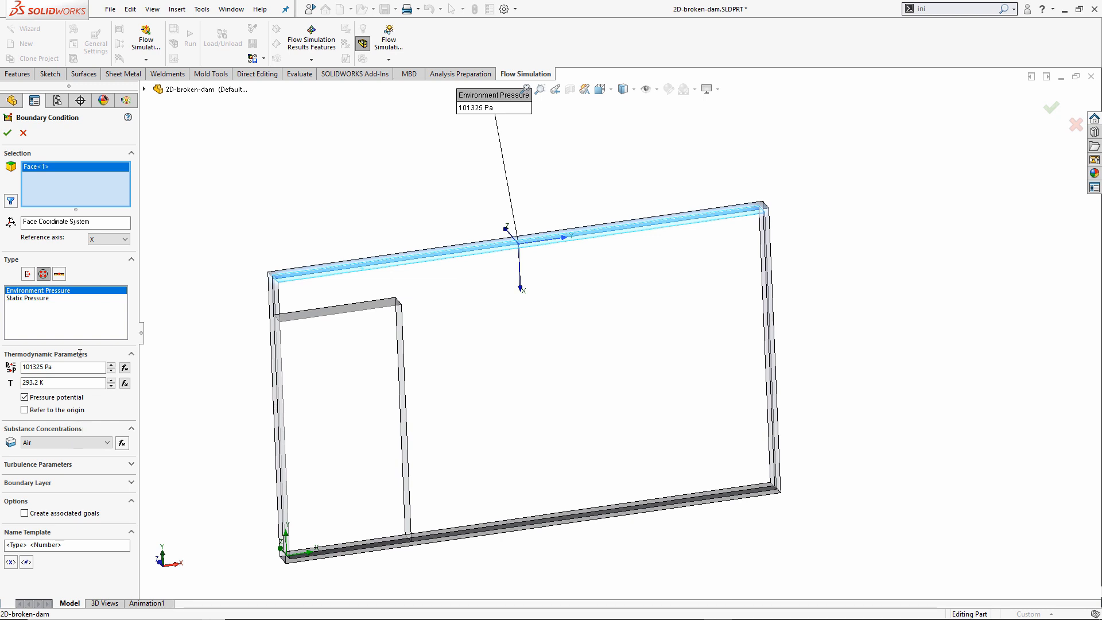
left_click(8, 135)
middle_click_drag(295, 192, 235, 283)
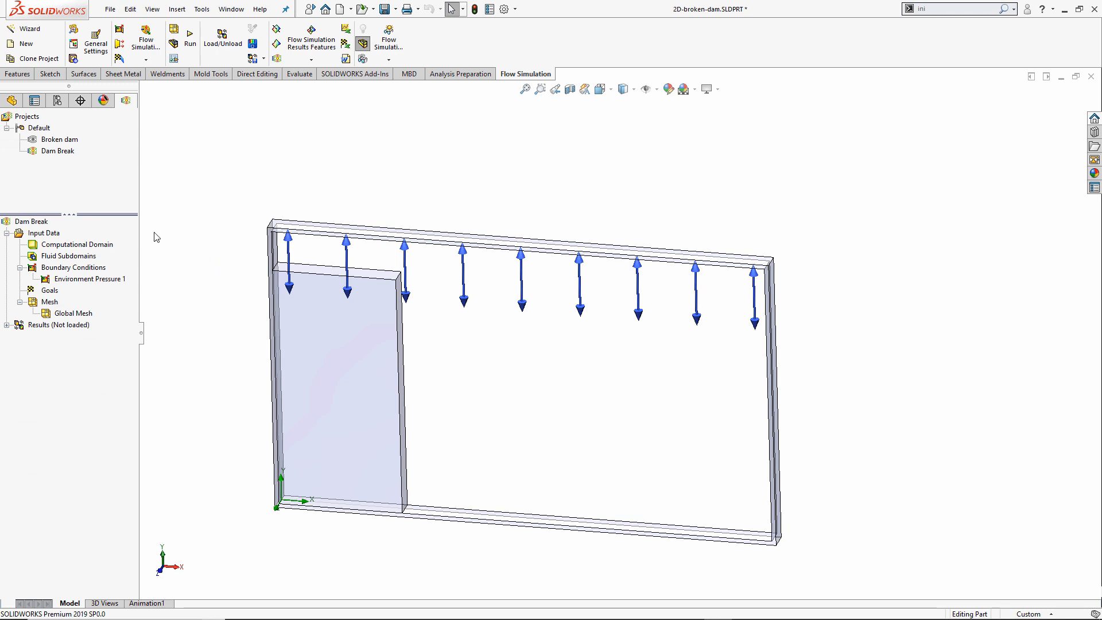
Make the global mesh manual with 80 cells in X and 44 in Y, showing the basic mesh.
right_click(72, 316)
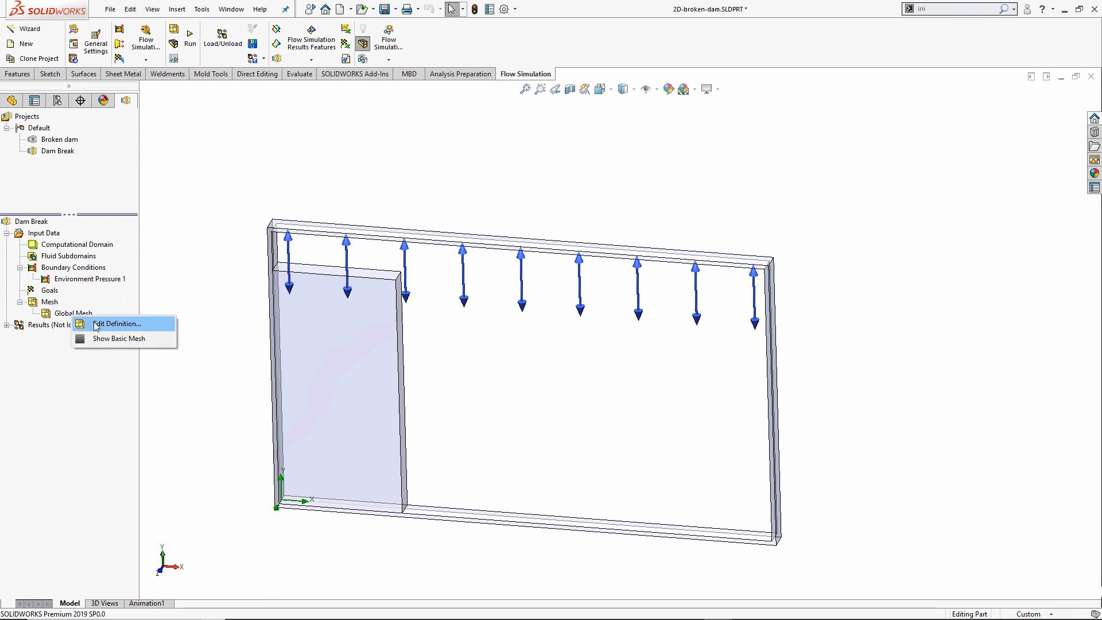
left_click(96, 324)
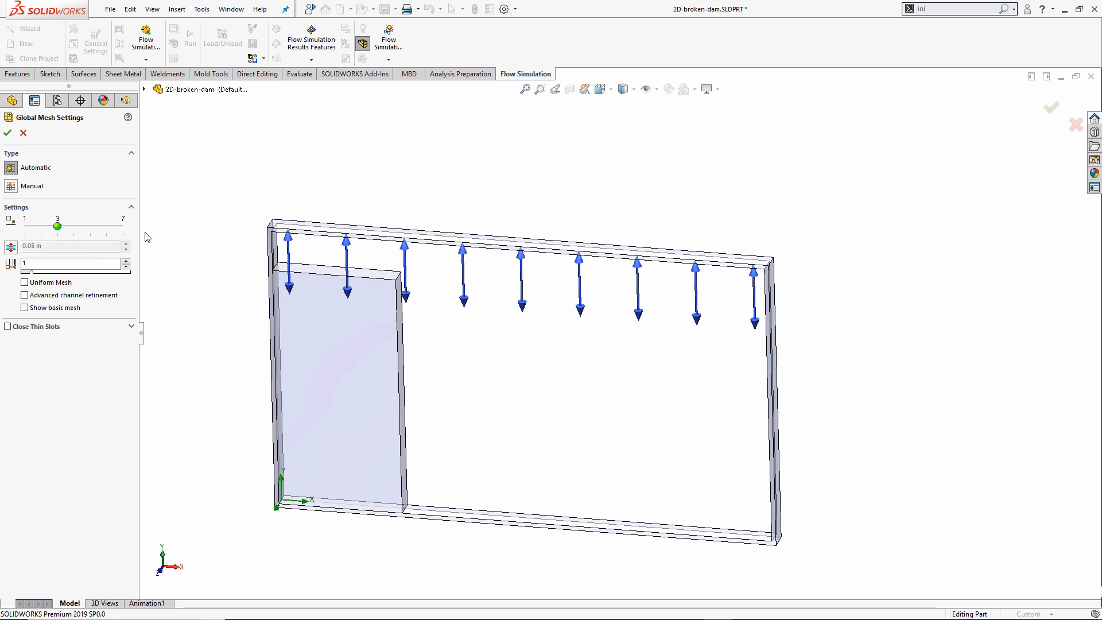
left_click(13, 186)
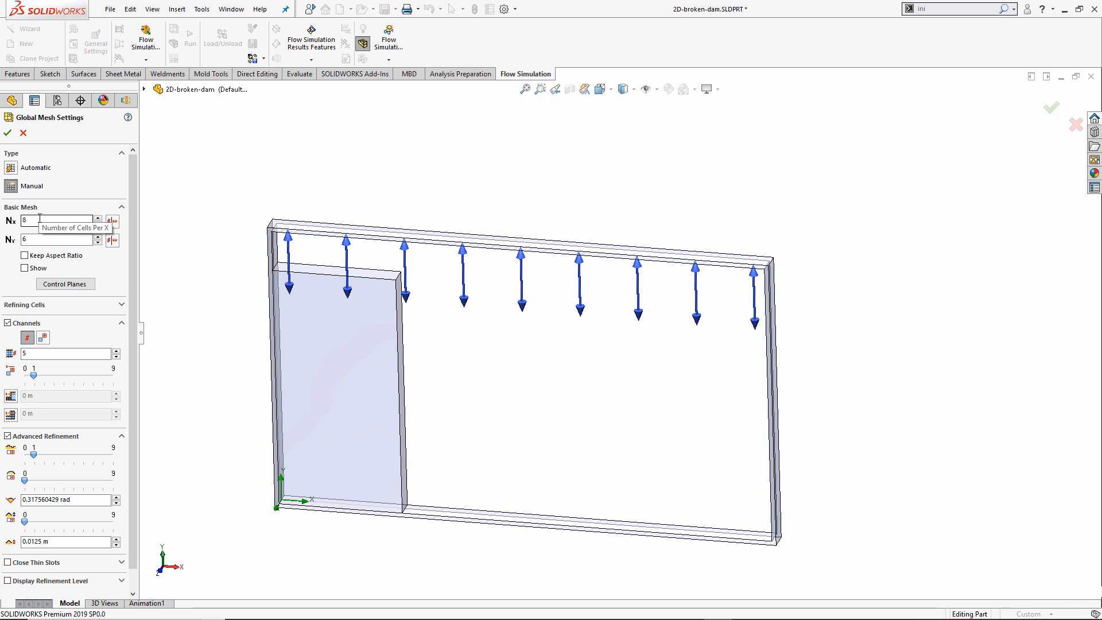
left_click(25, 268)
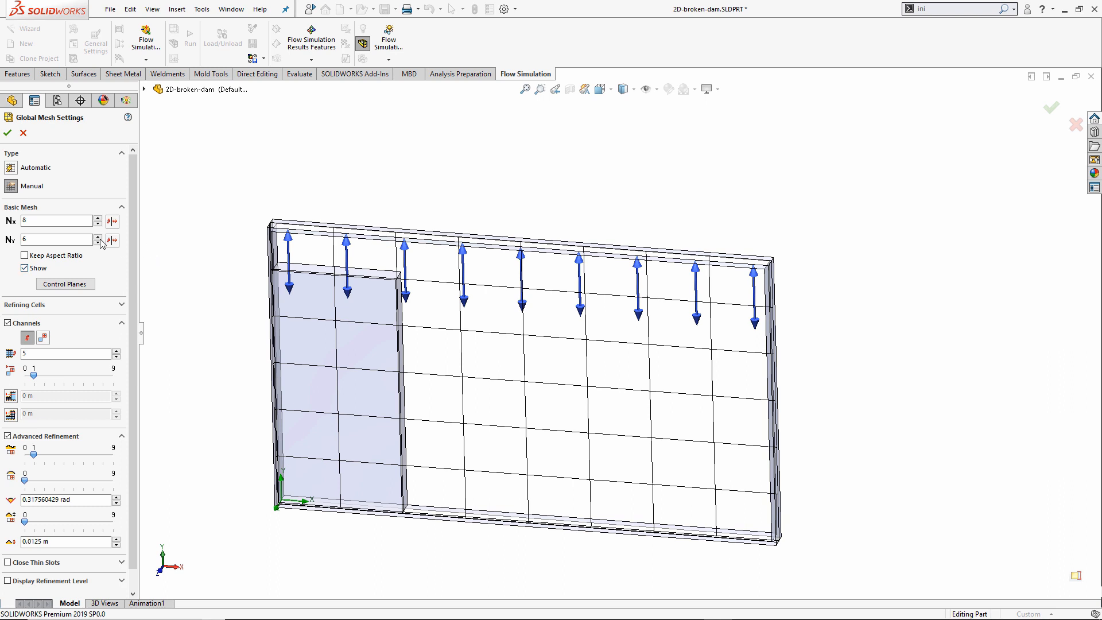
double_click(25, 220)
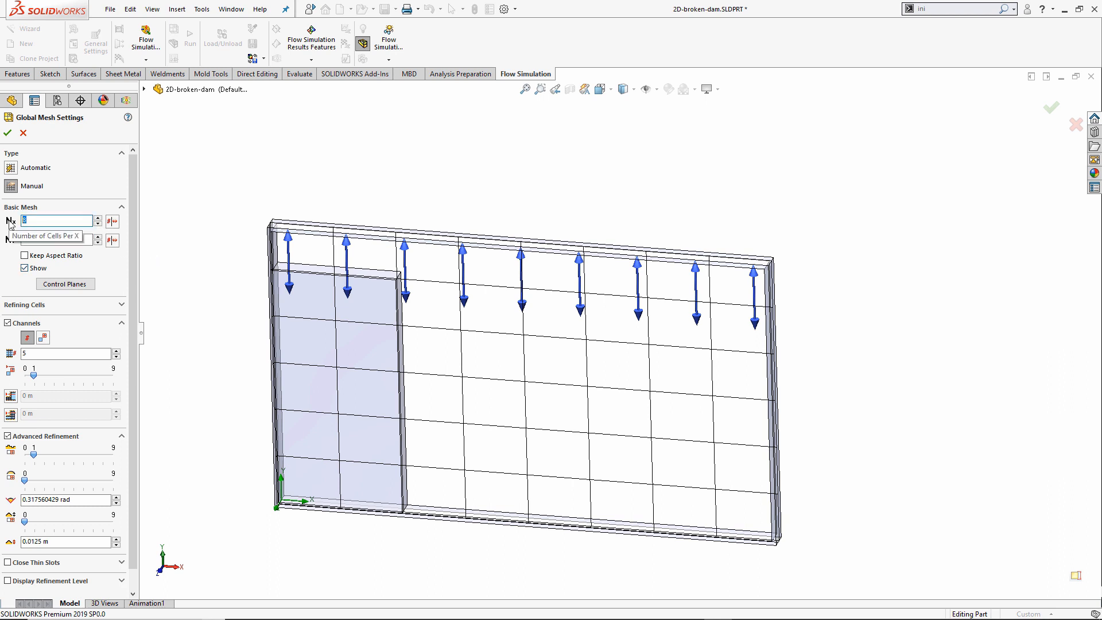
type("80")
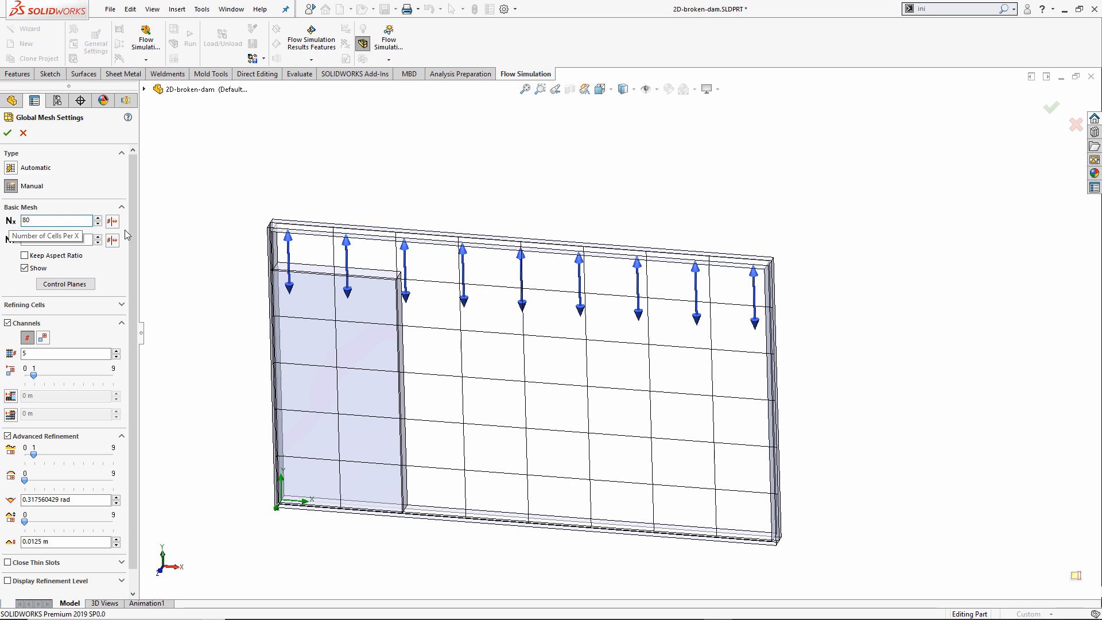
double_click(34, 239)
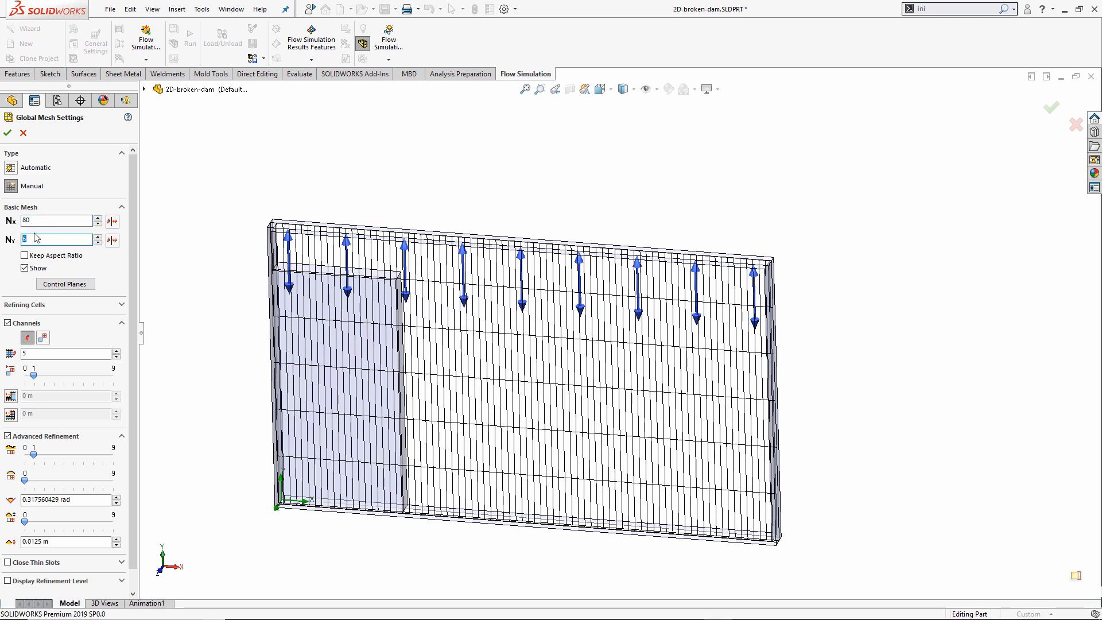
type("44")
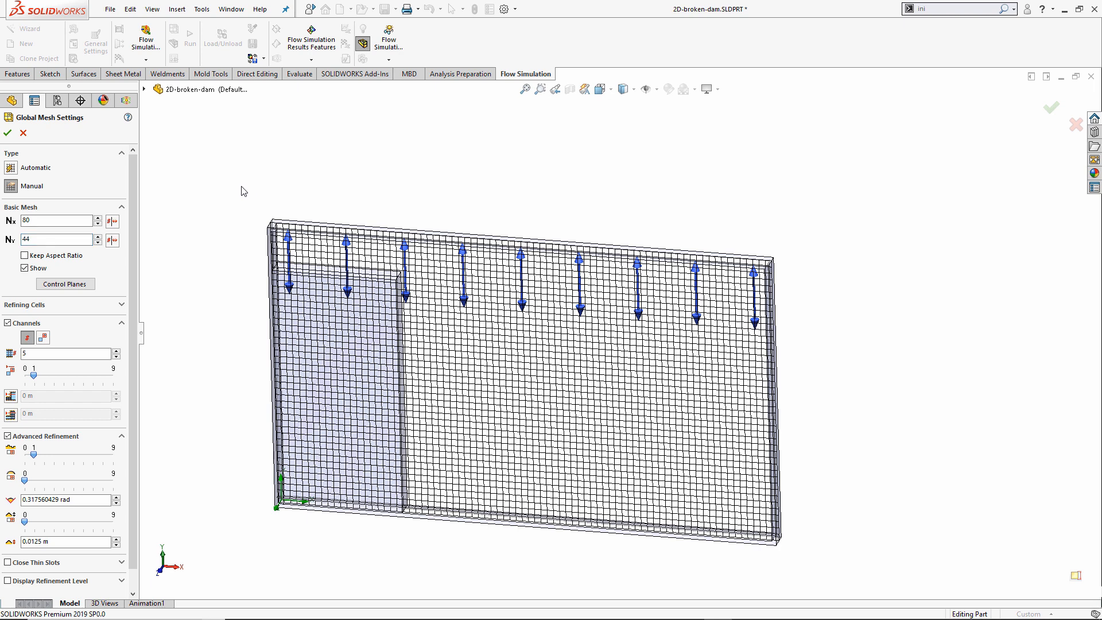
left_click(8, 133)
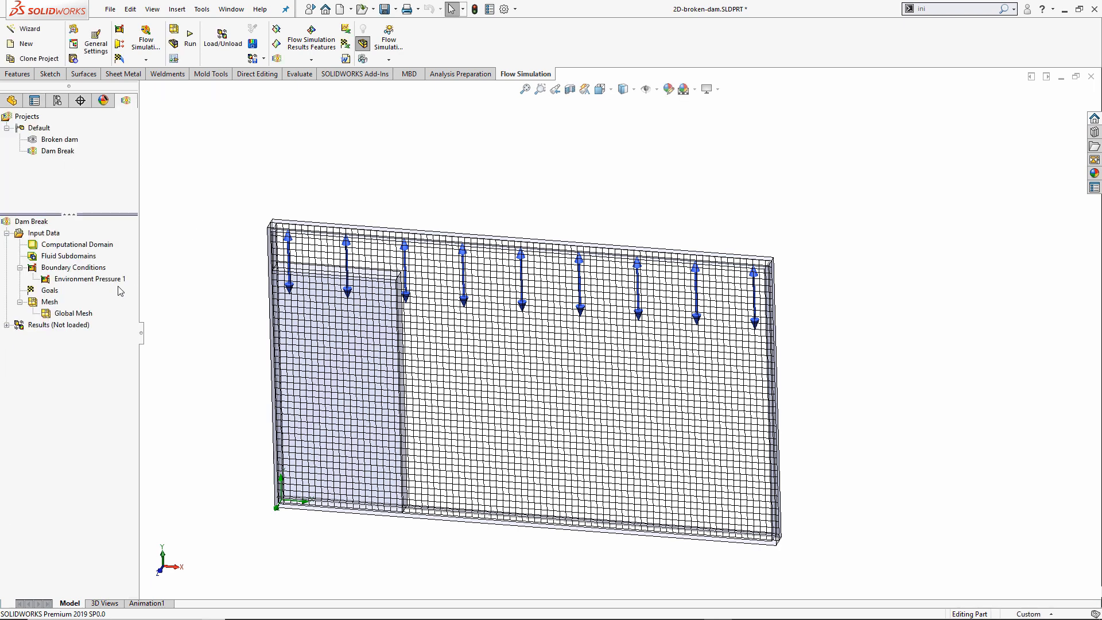
Hide the basic mesh, save the part, and search 'init' to list Initial Condition.
right_click(73, 313)
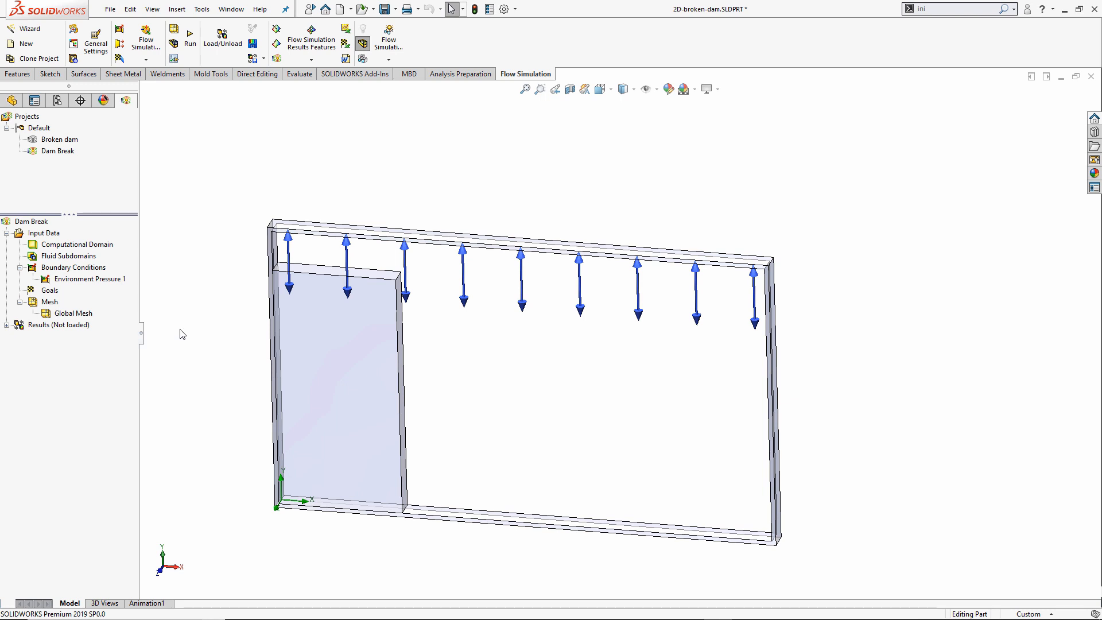
left_click(385, 9)
left_click(936, 8)
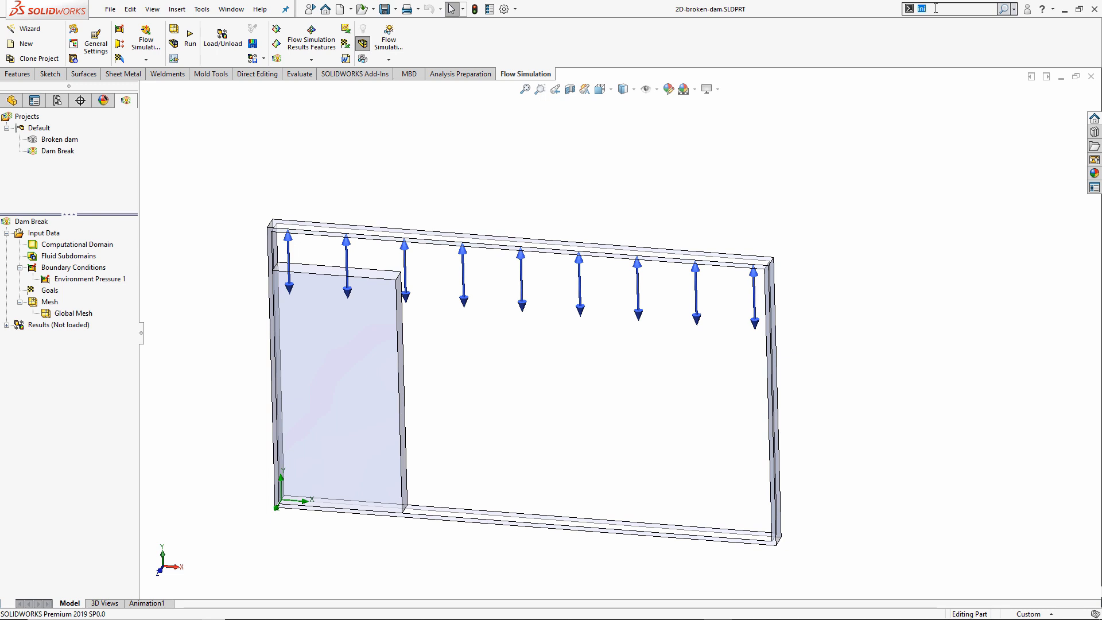
type("init")
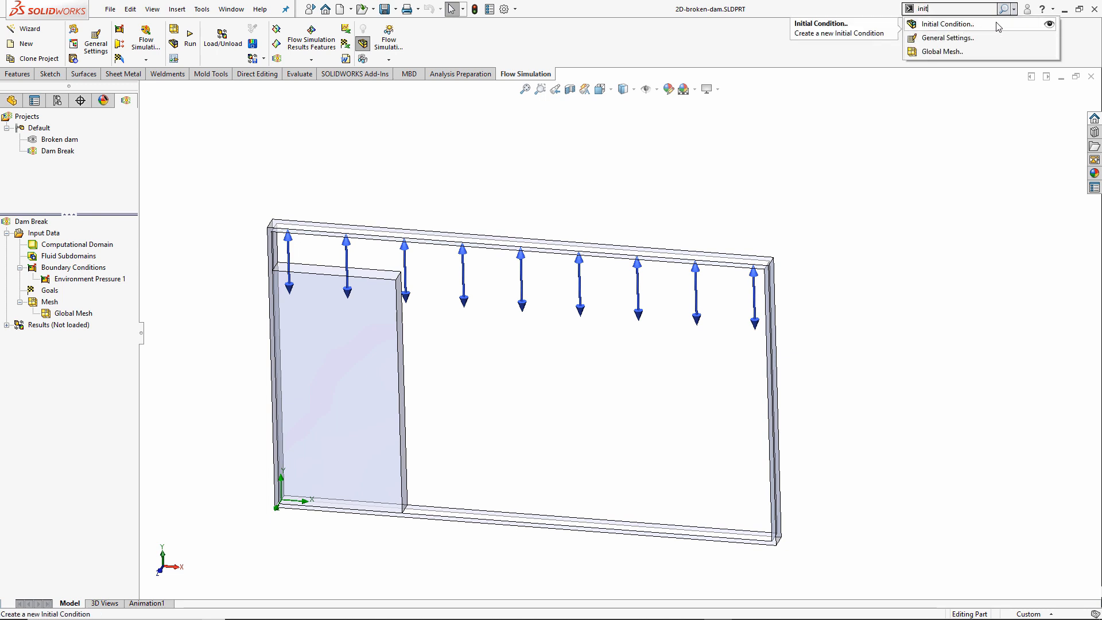
left_click(1050, 26)
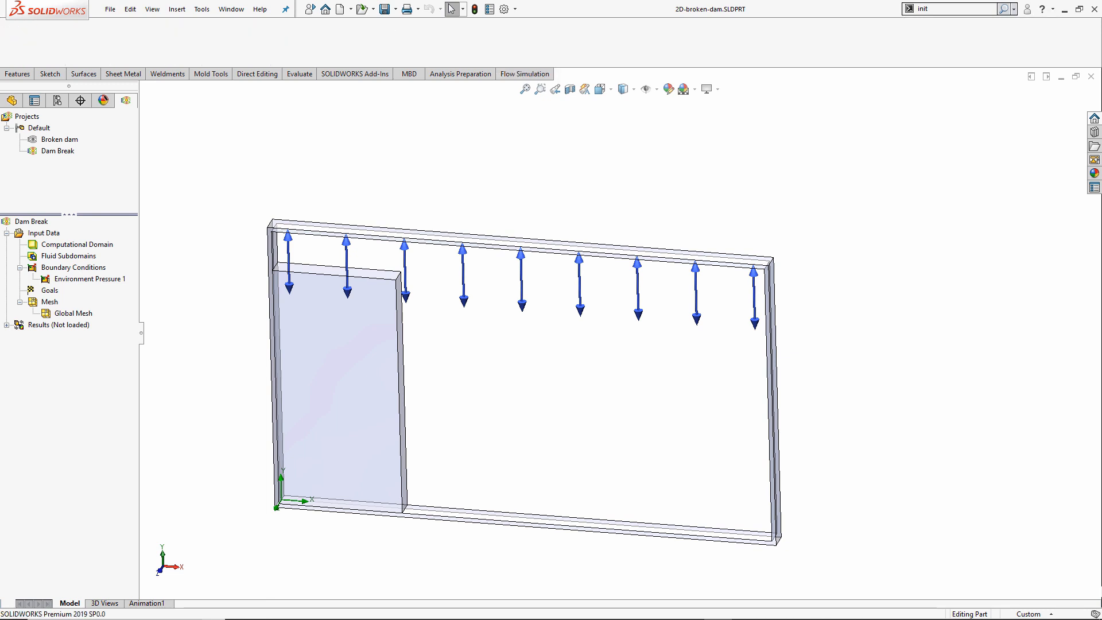
left_click(514, 74)
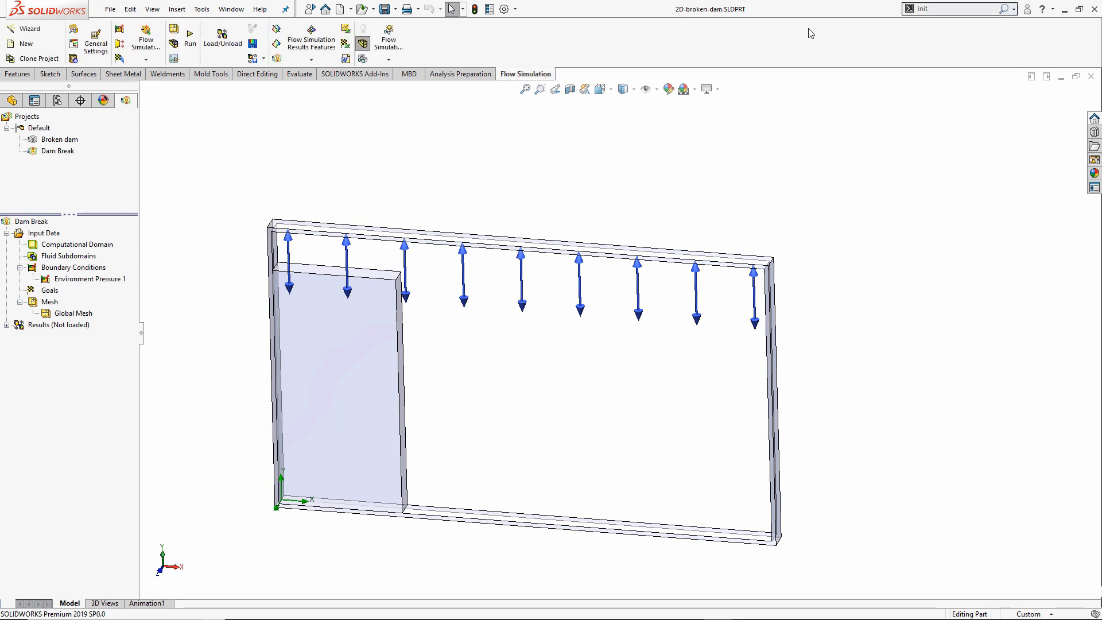
left_click(933, 9)
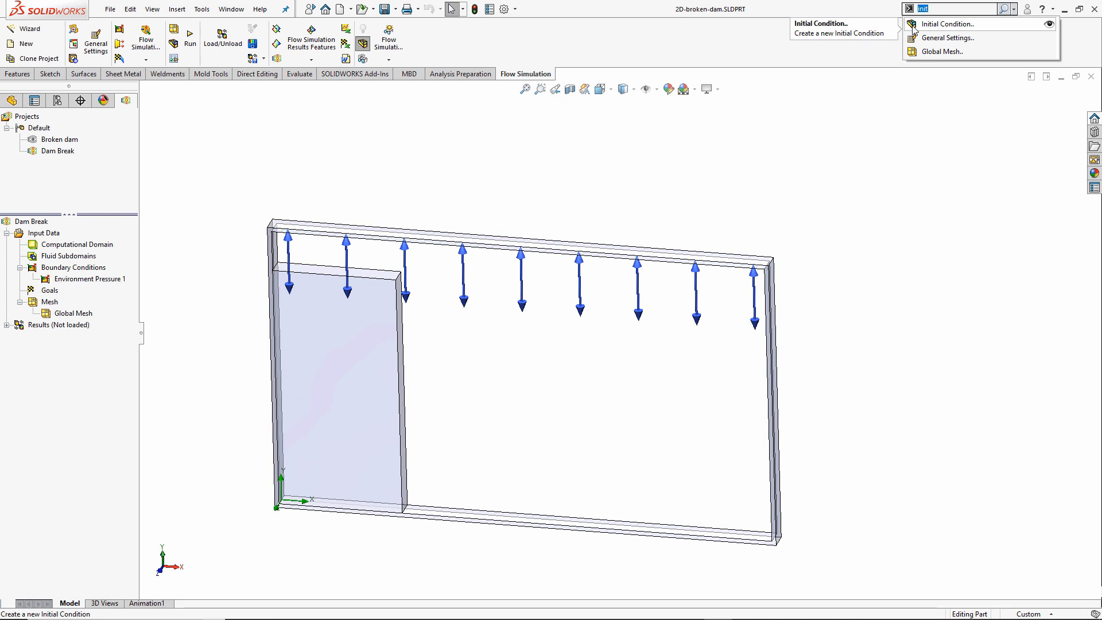
Add Initial Condition 1 filling the WaterDomain body with Water, with solid components disabled.
left_click(947, 24)
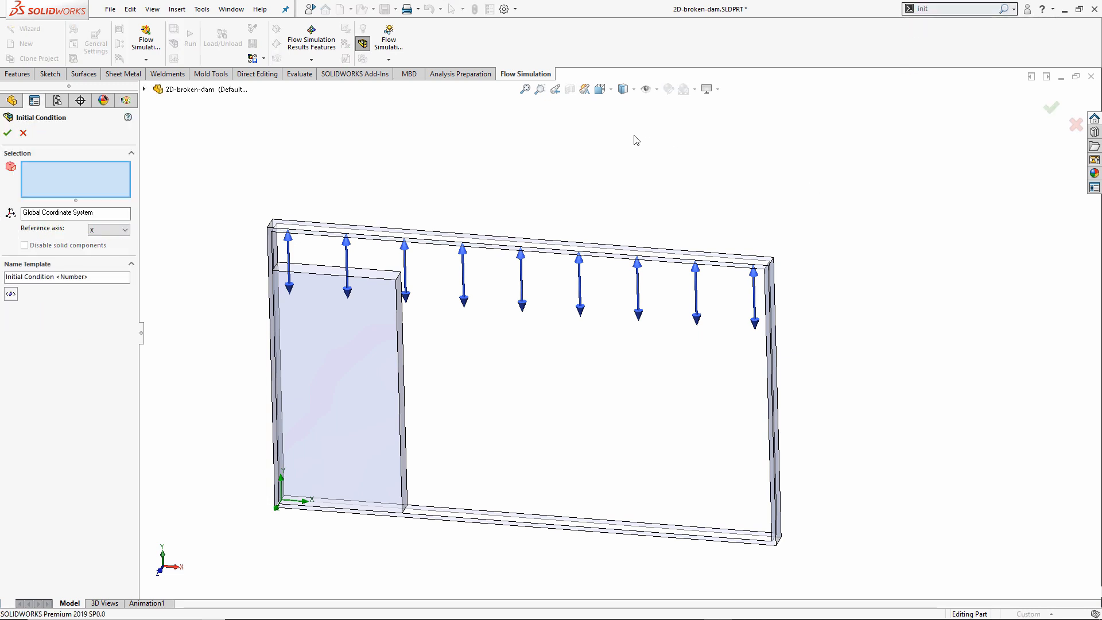
scroll(303, 147, "up", 1)
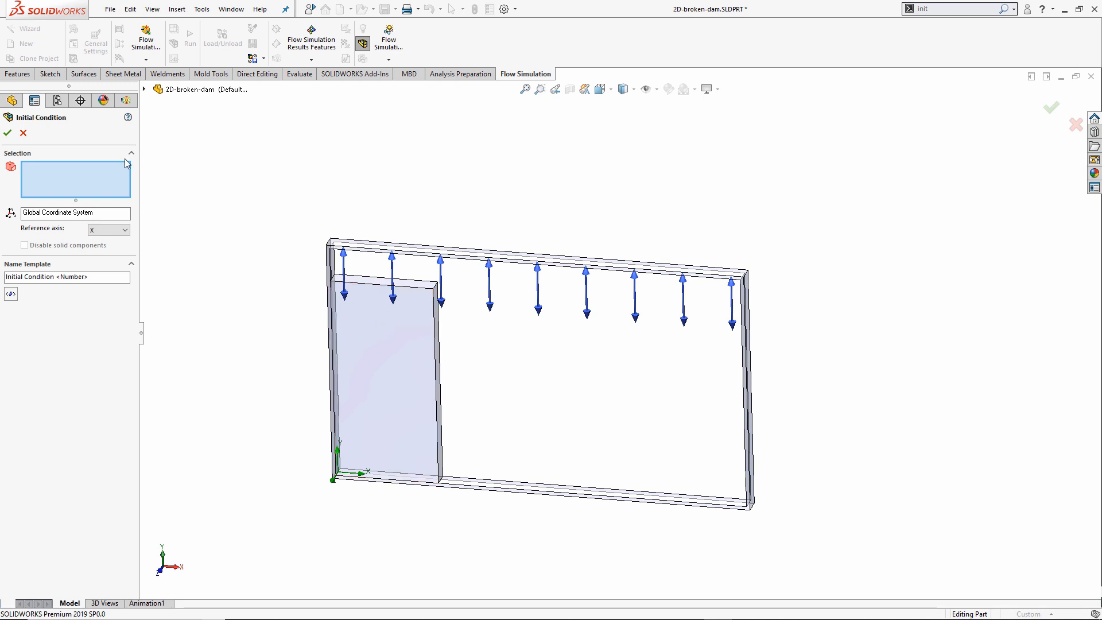
left_click(146, 89)
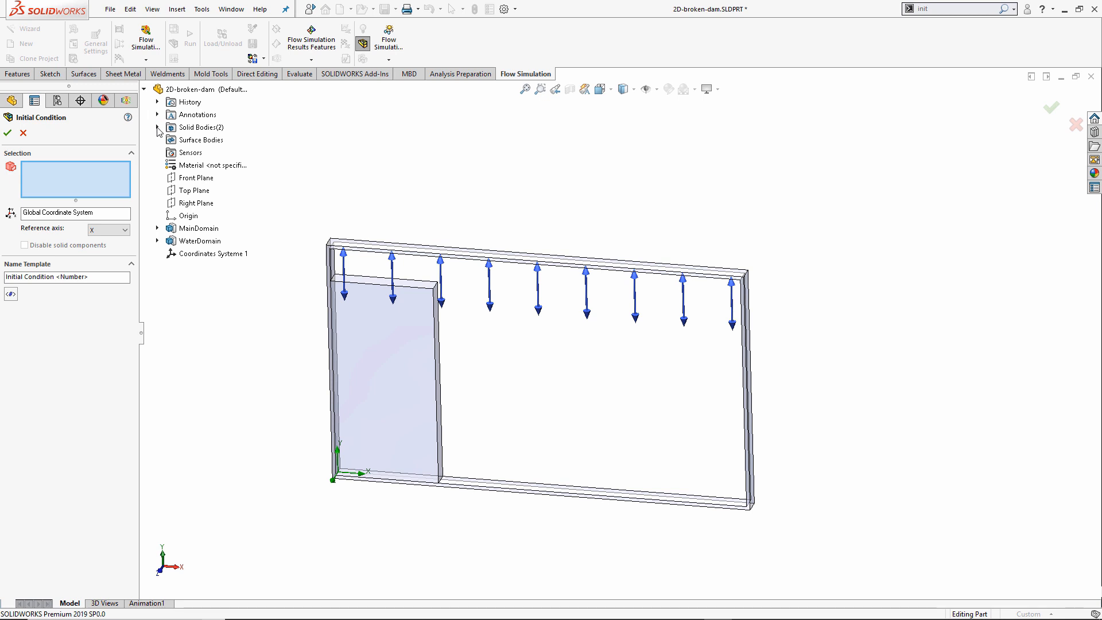
left_click(157, 127)
left_click(205, 153)
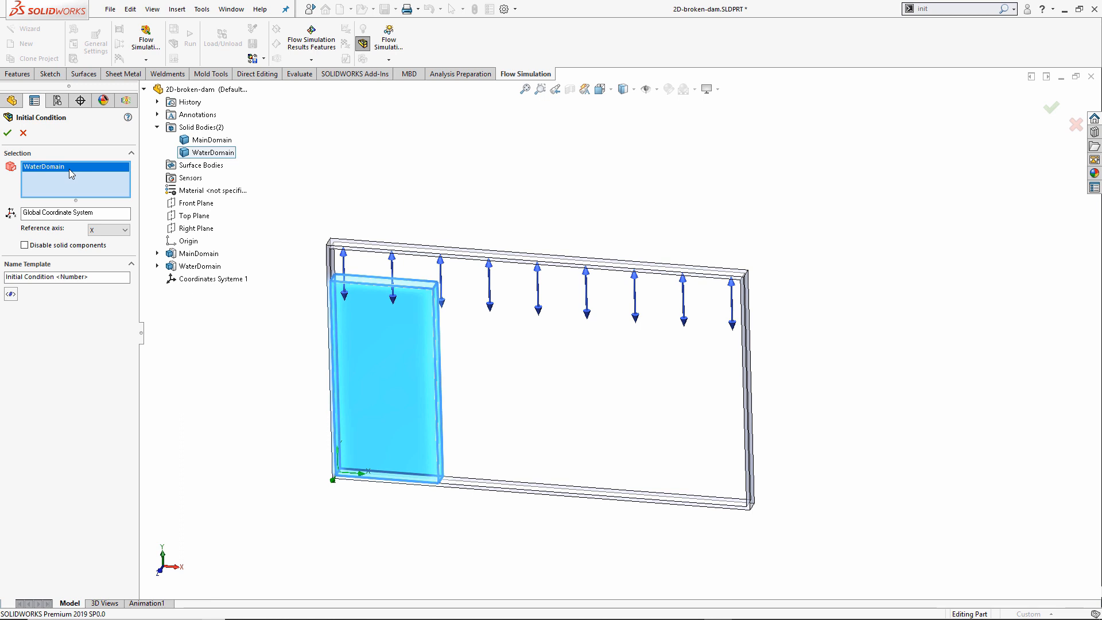
left_click(25, 246)
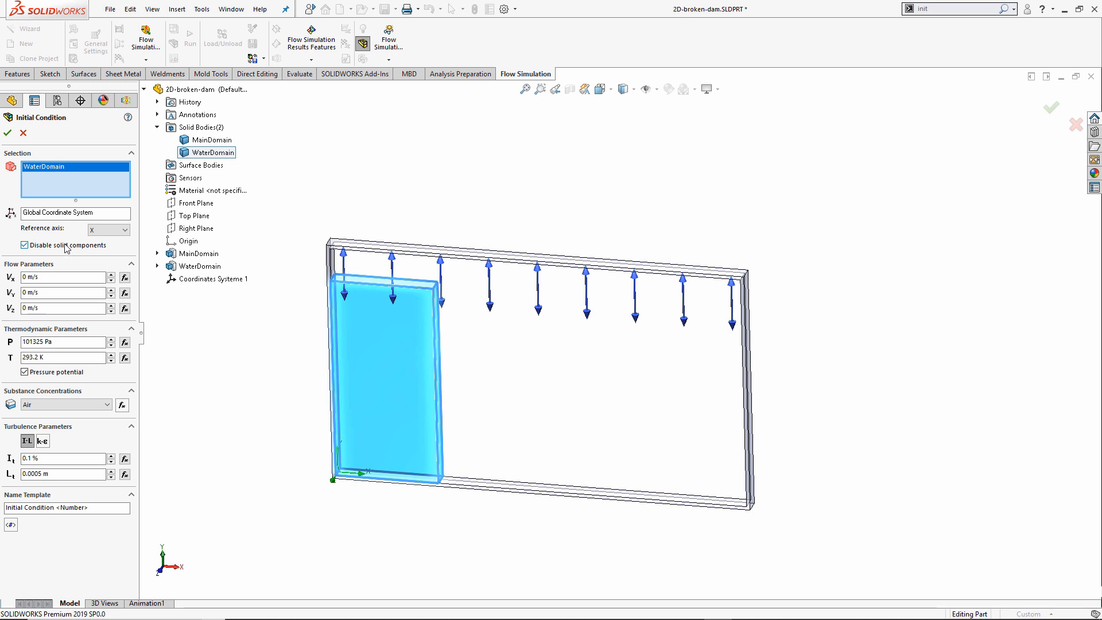
left_click(67, 405)
left_click(68, 426)
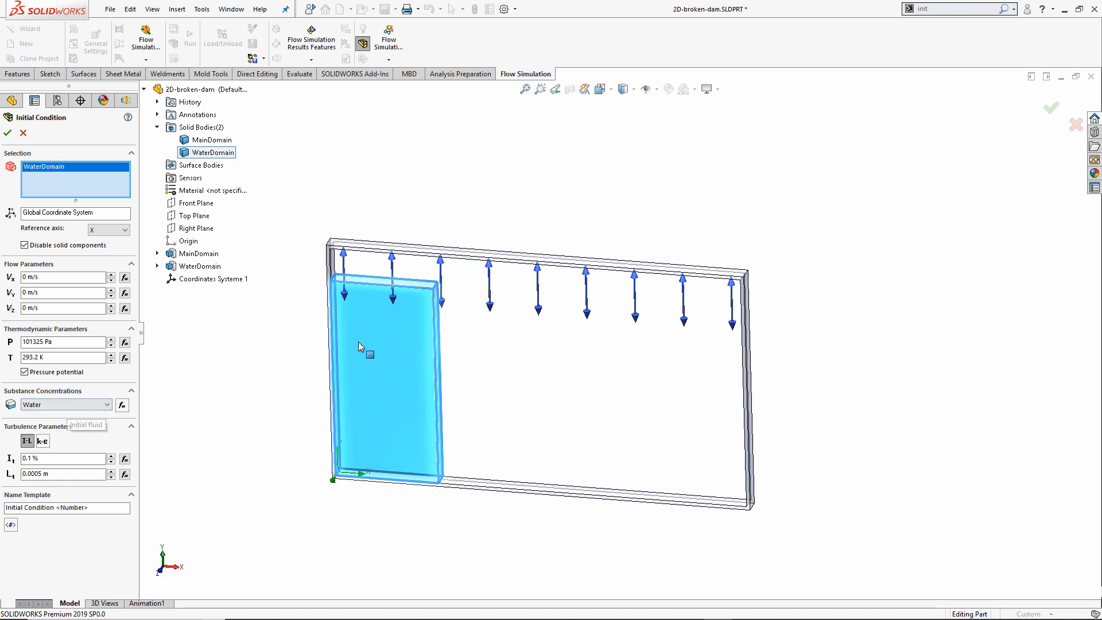
left_click(8, 132)
scroll(384, 411, "down", 2)
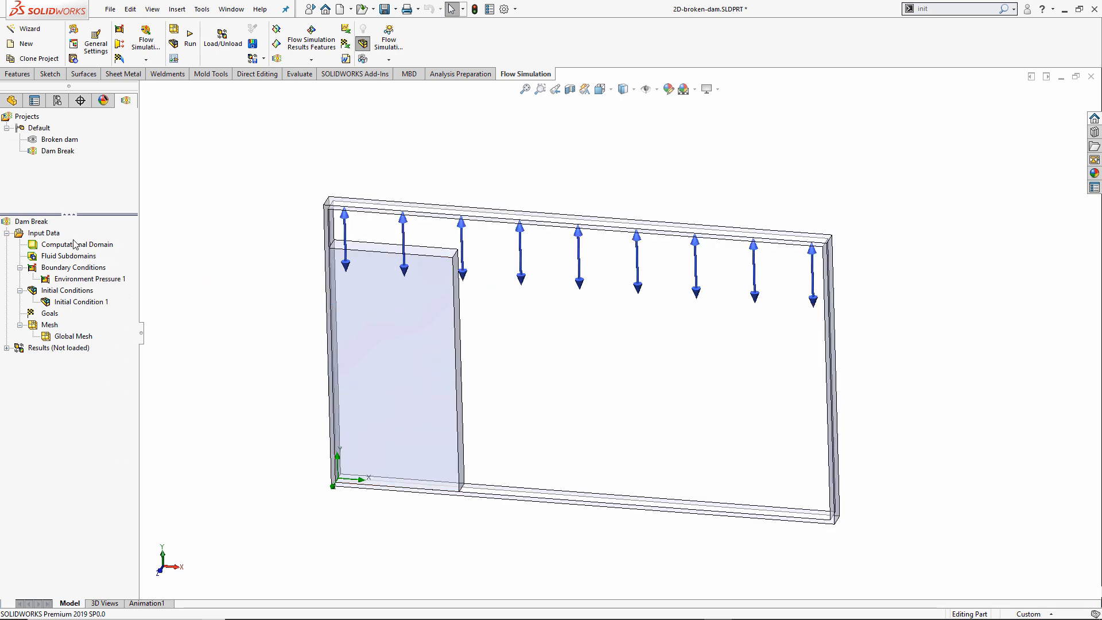
right_click(55, 235)
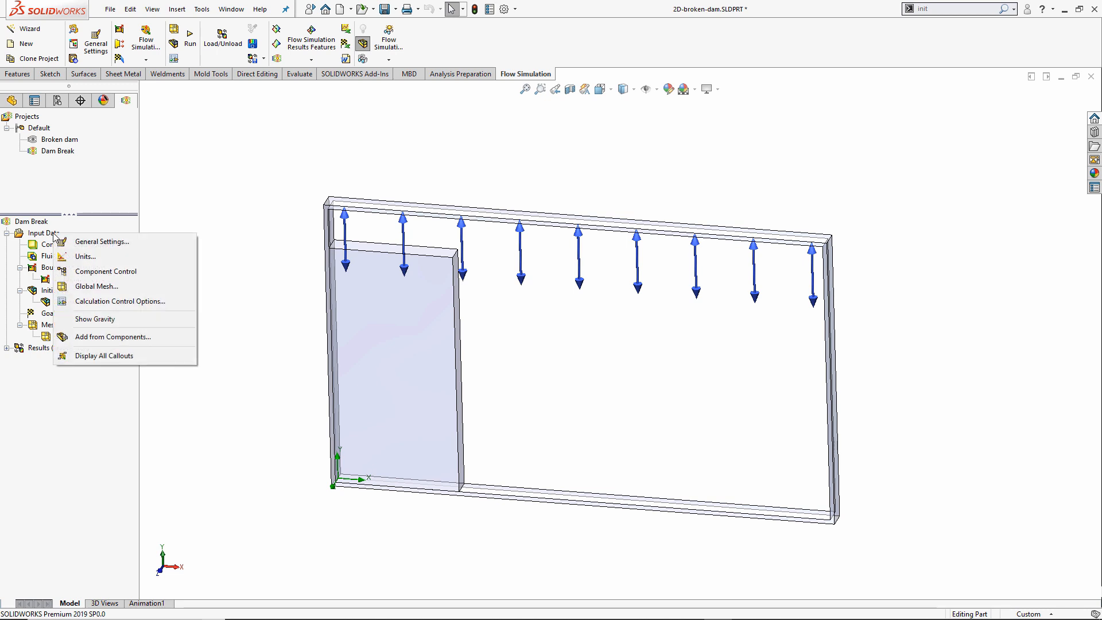
left_click(143, 272)
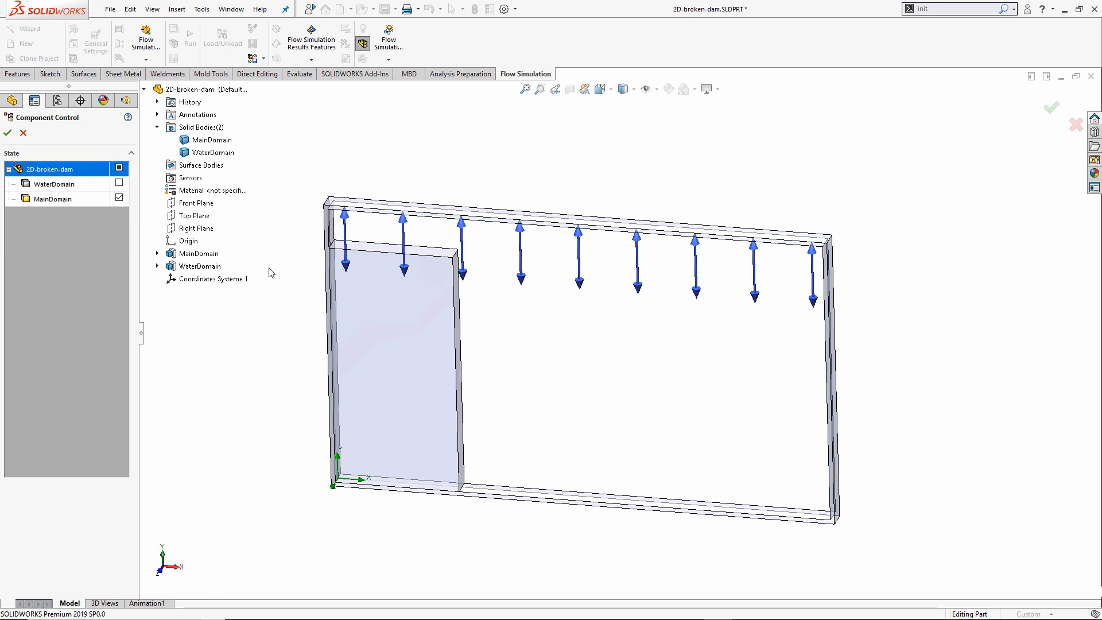
left_click(23, 133)
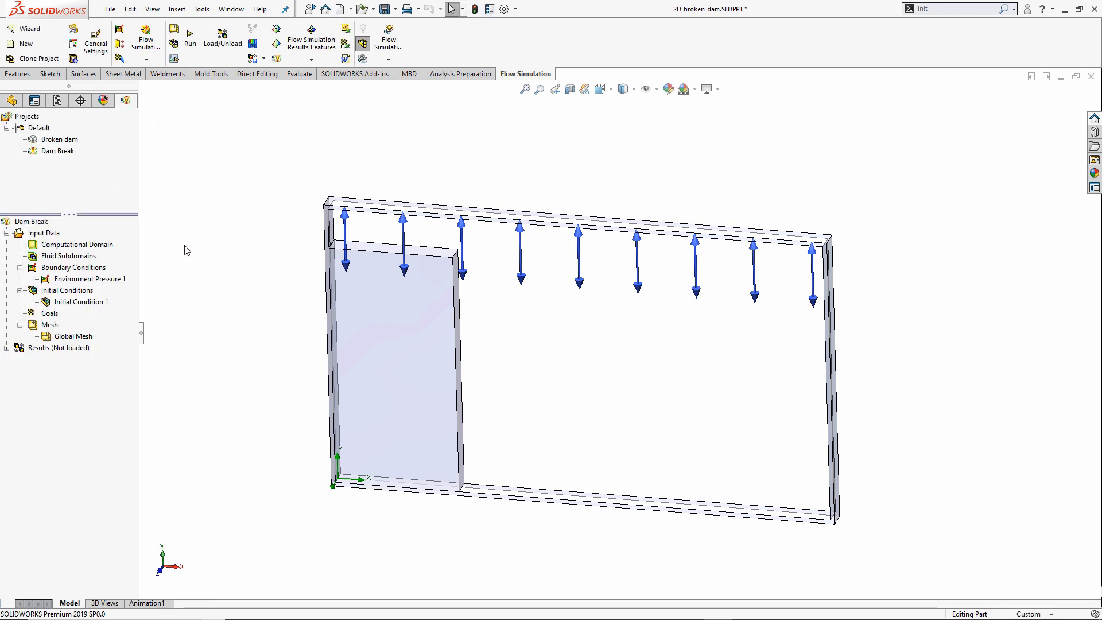
left_click(88, 303)
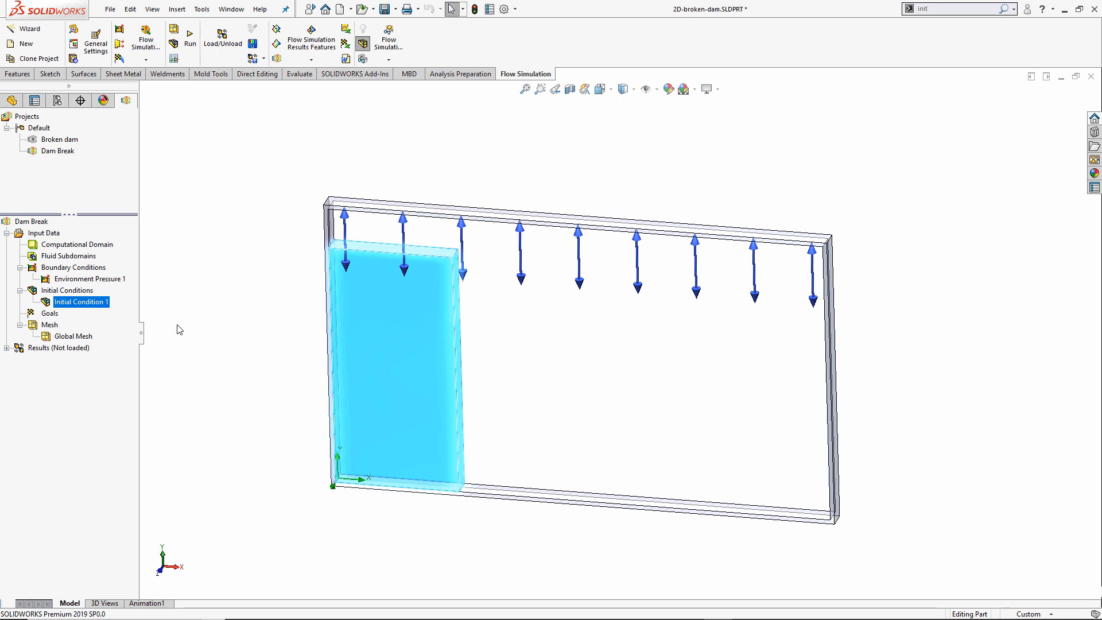
left_click(180, 329)
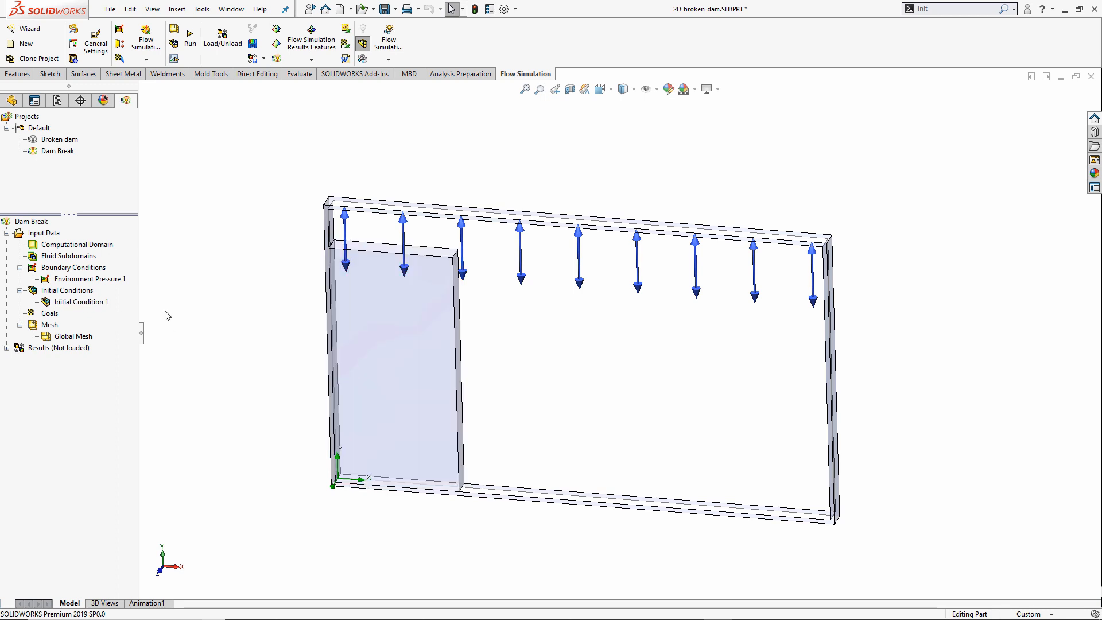
Set a manual 0.005 s time step in Calculation Control Options.
right_click(48, 238)
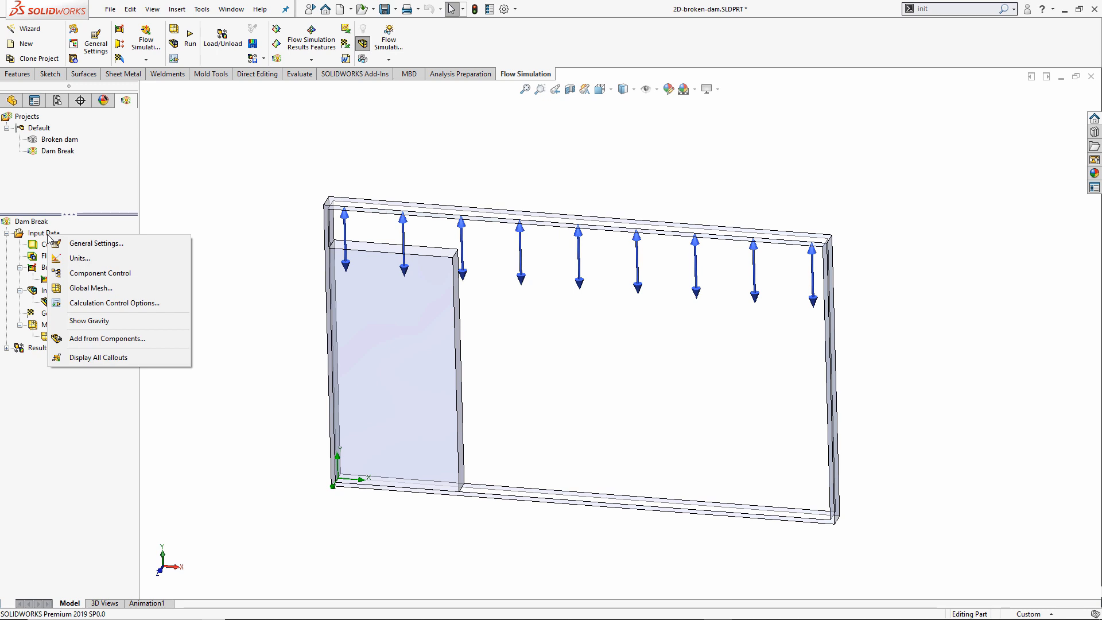
left_click(146, 305)
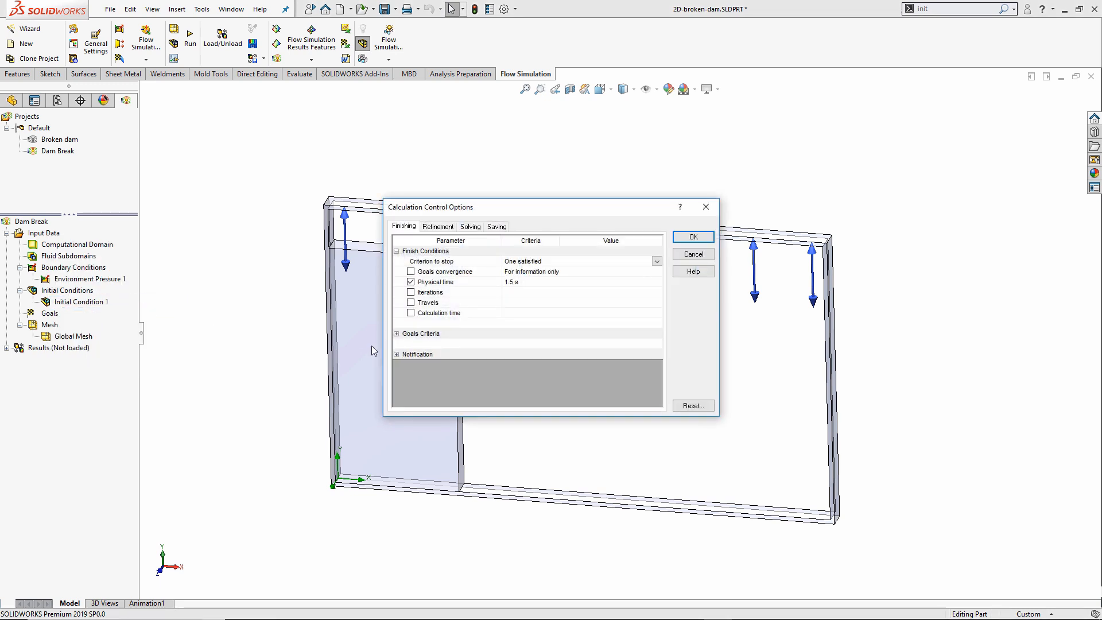
left_click_drag(541, 205, 512, 166)
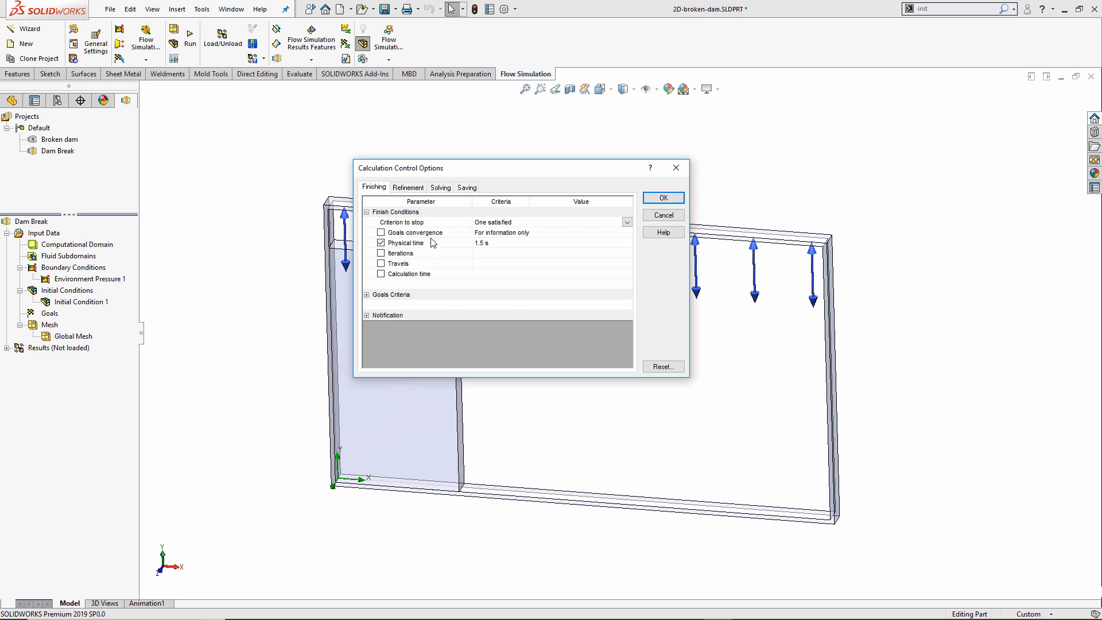
left_click(443, 190)
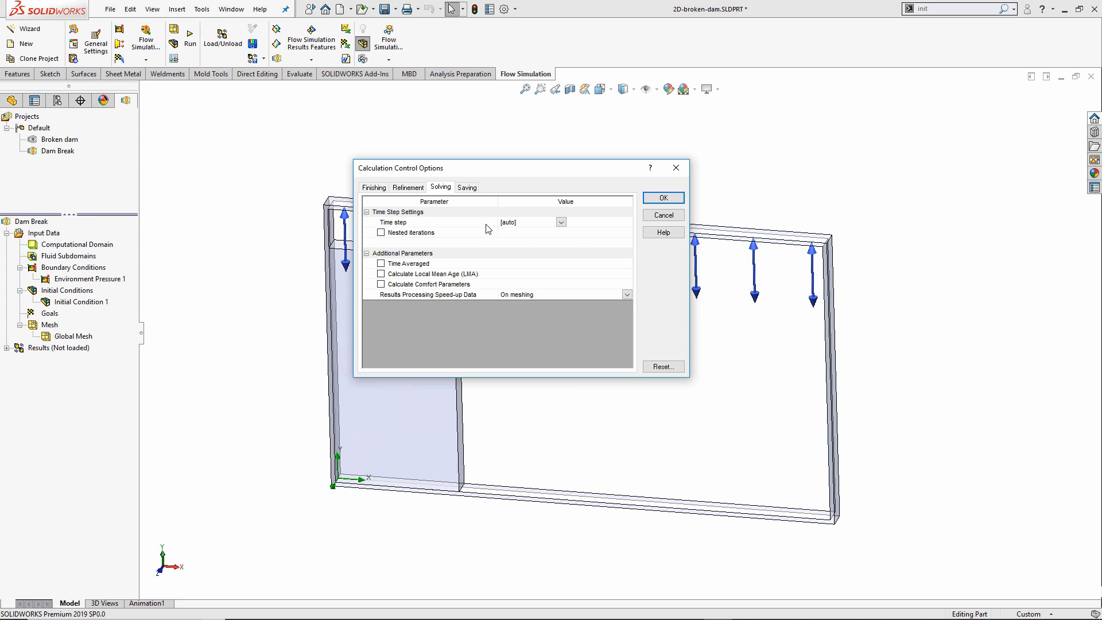
left_click(562, 223)
left_click(553, 240)
left_click(591, 223)
left_click_drag(591, 222, 564, 222)
type("0.00")
left_click(586, 338)
Periodically save Mass Fraction, Volume Fraction and Immiscible Water for Transient Explorer, then apply.
left_click(466, 188)
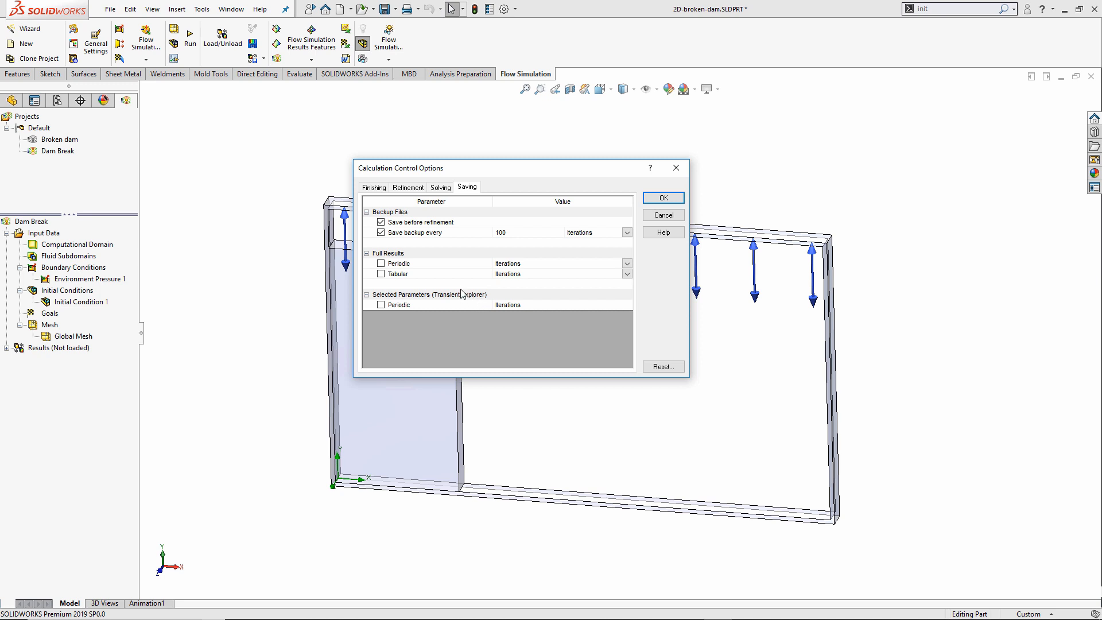
left_click(381, 305)
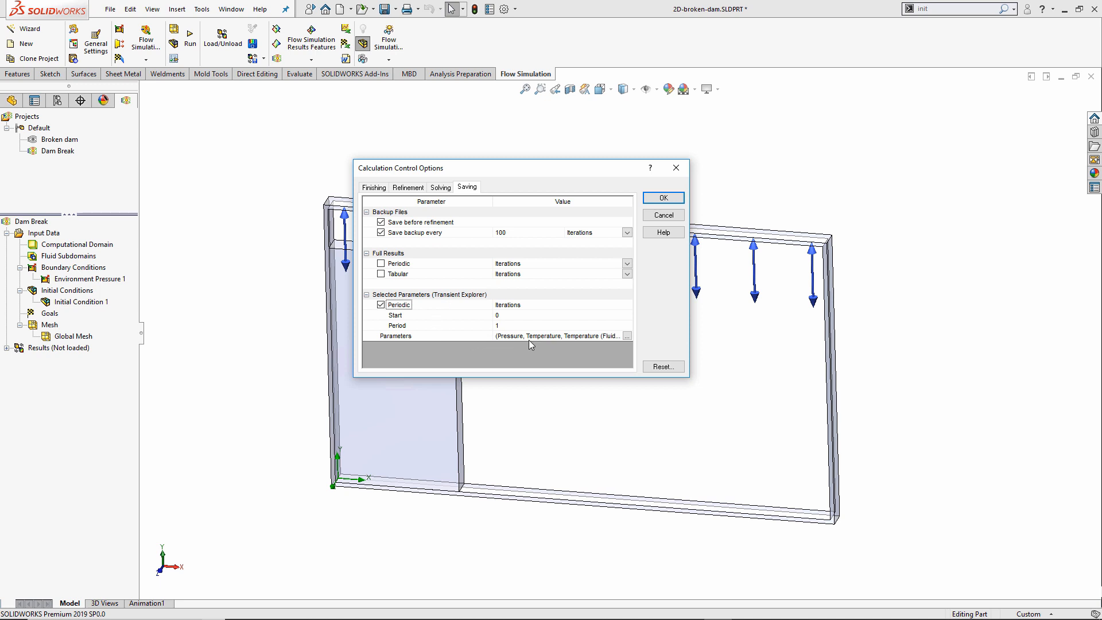
left_click(627, 337)
left_click(628, 337)
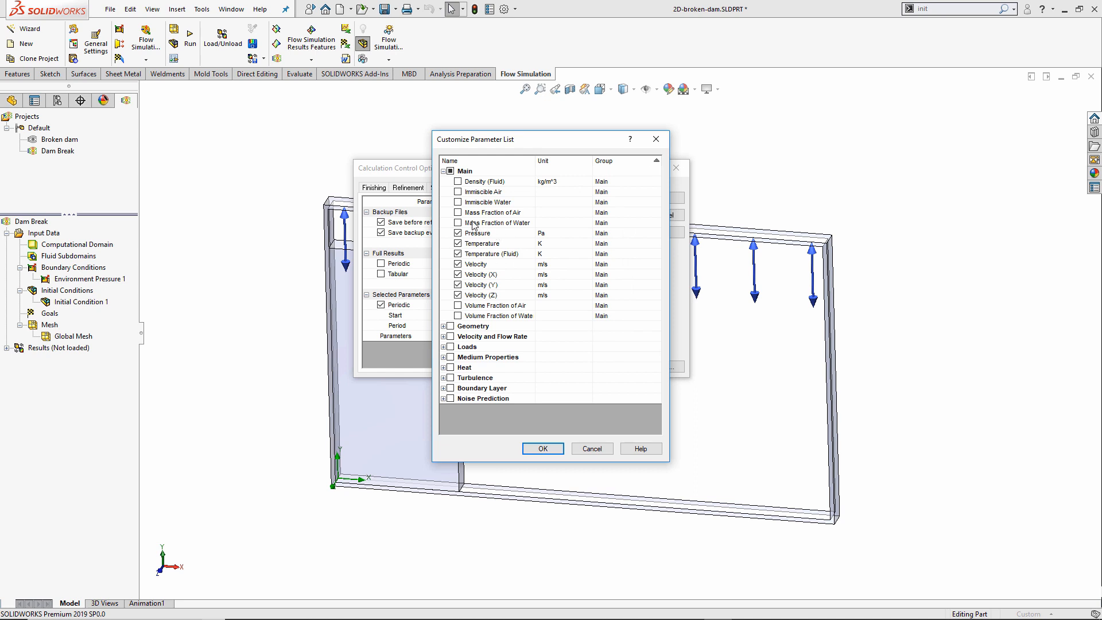
left_click(457, 223)
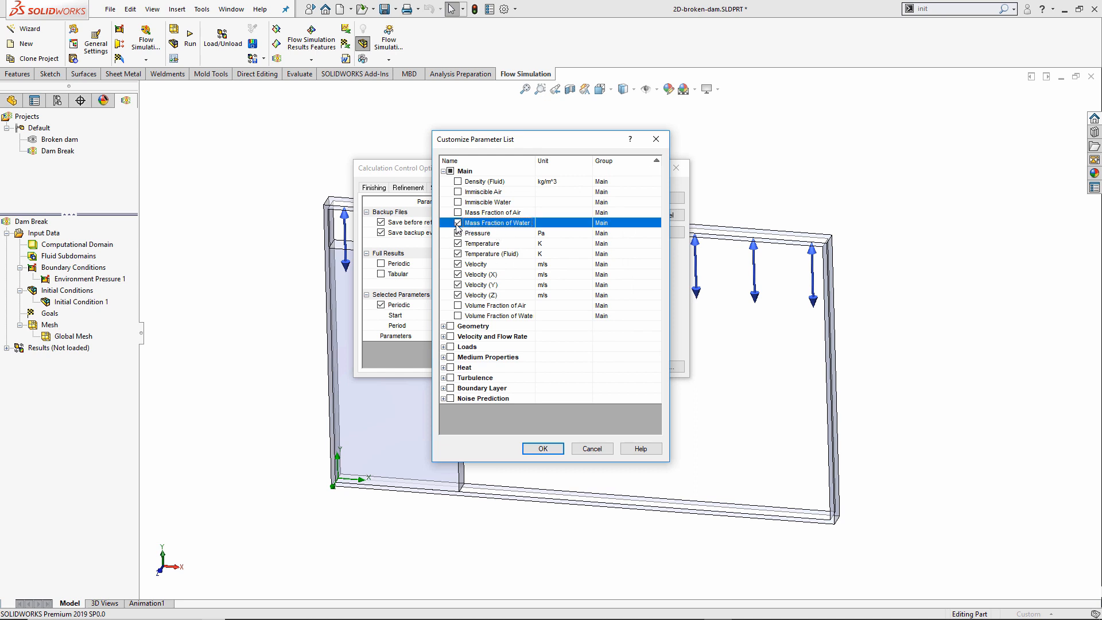
left_click(458, 316)
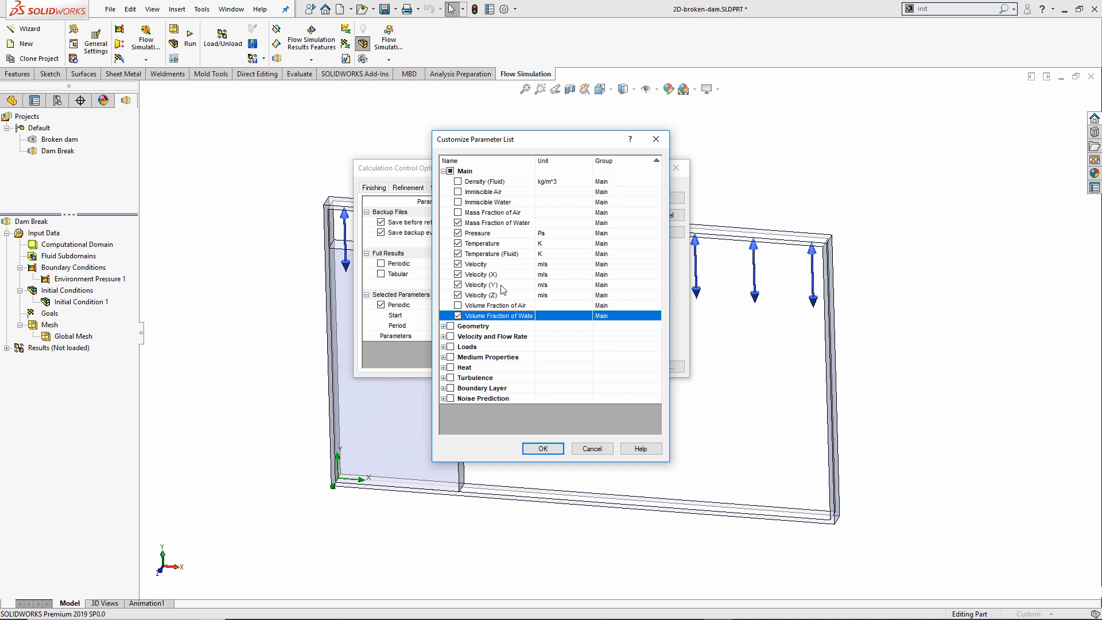
left_click(457, 202)
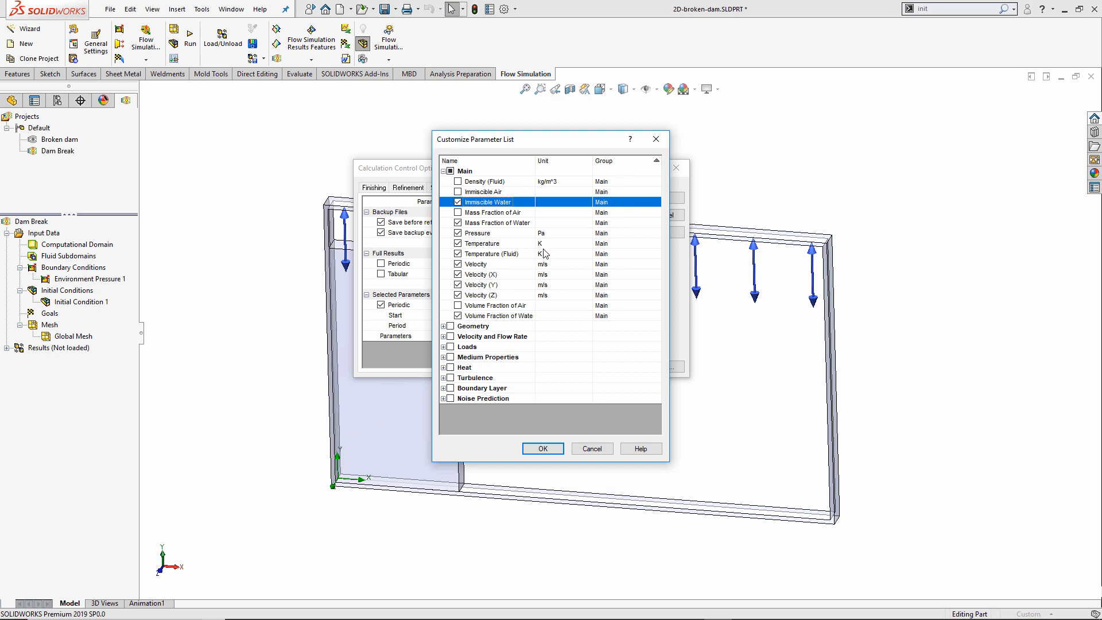
left_click(543, 448)
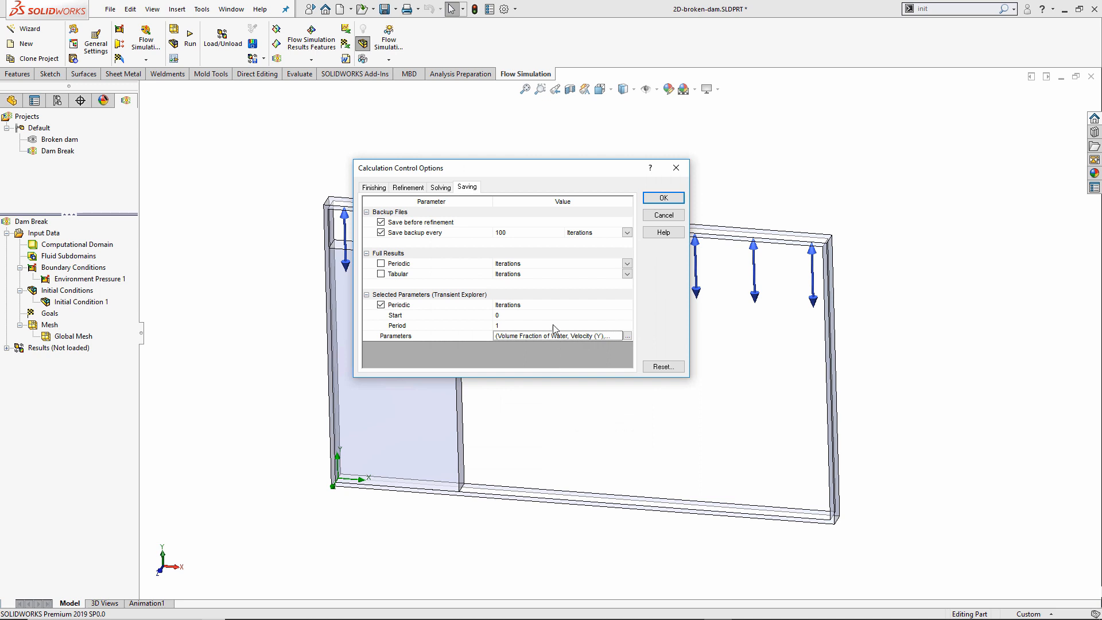
left_click(378, 189)
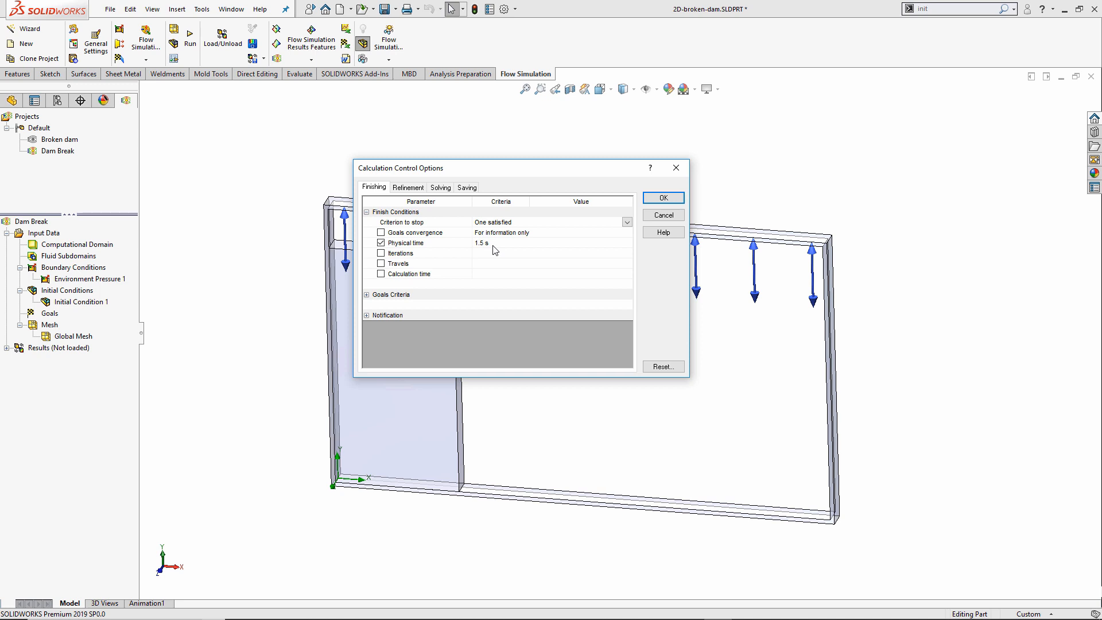
left_click(441, 188)
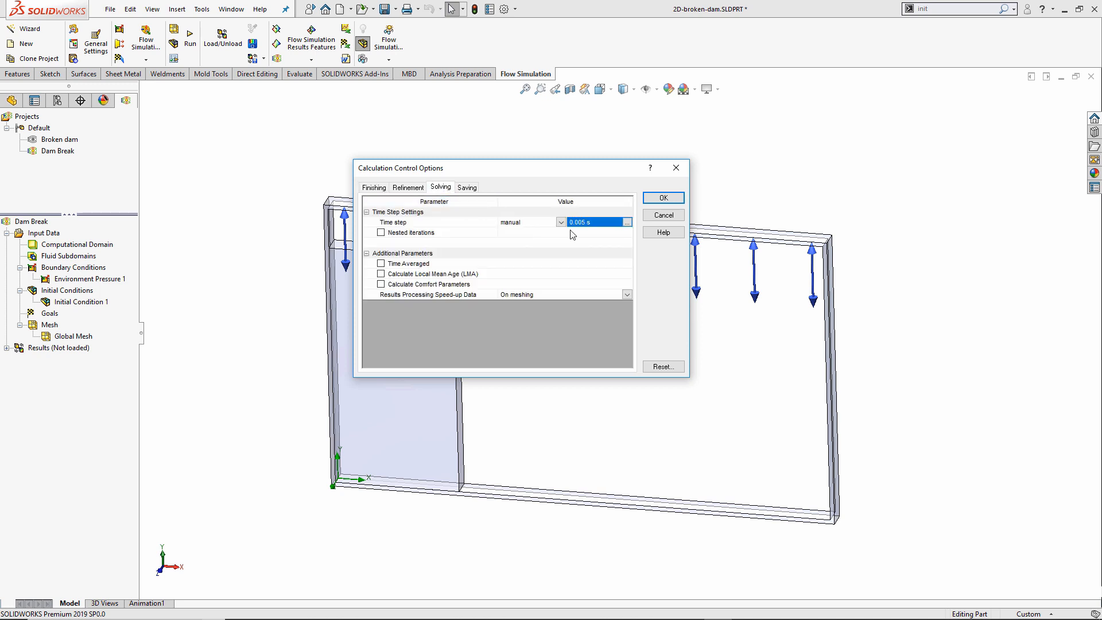
left_click(469, 188)
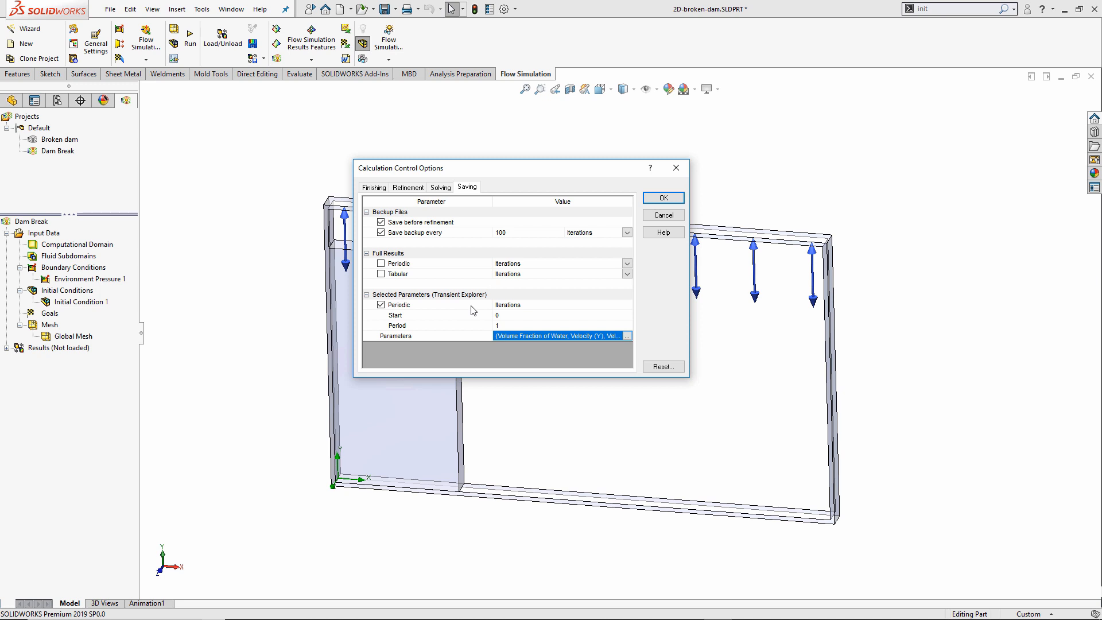
left_click(661, 199)
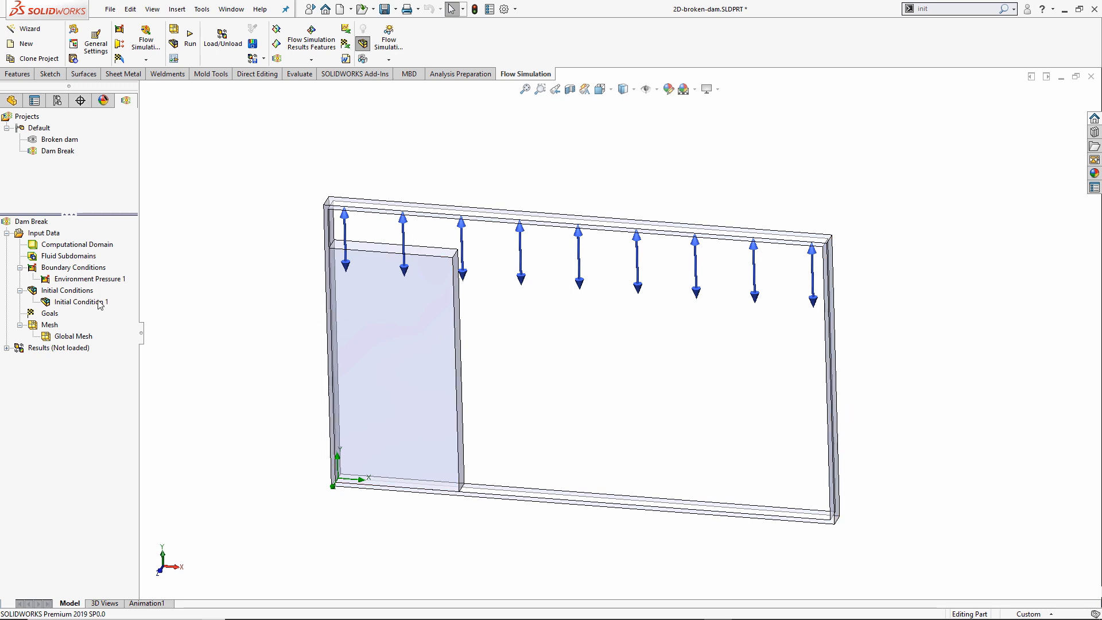
Save the part and start a new Mesh-and-Solve run of the Dam Break project.
right_click(53, 313)
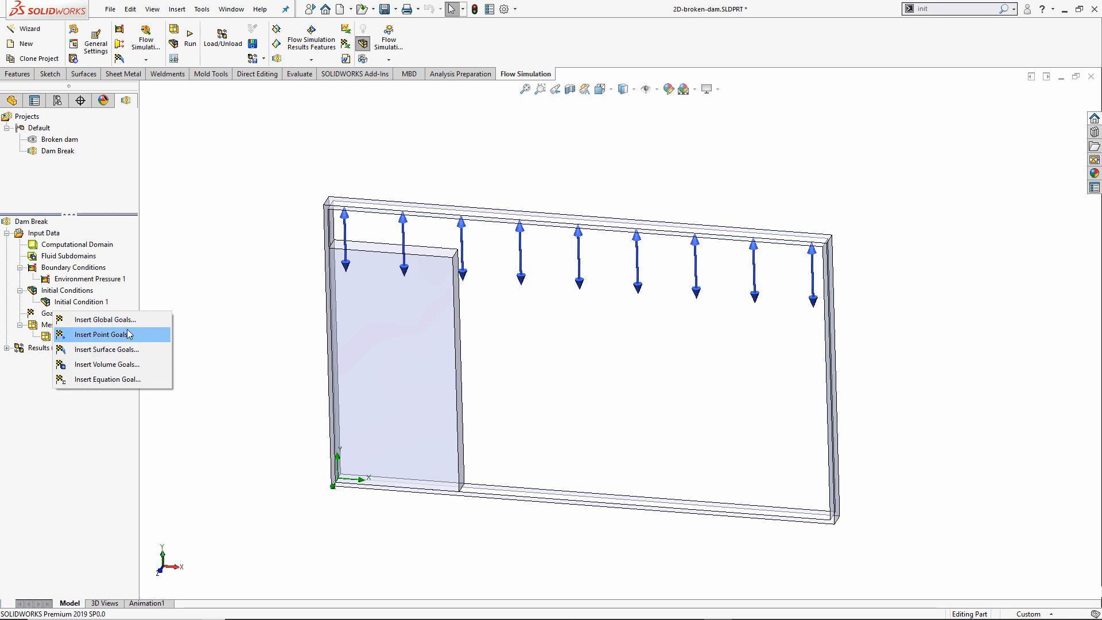
left_click(229, 303)
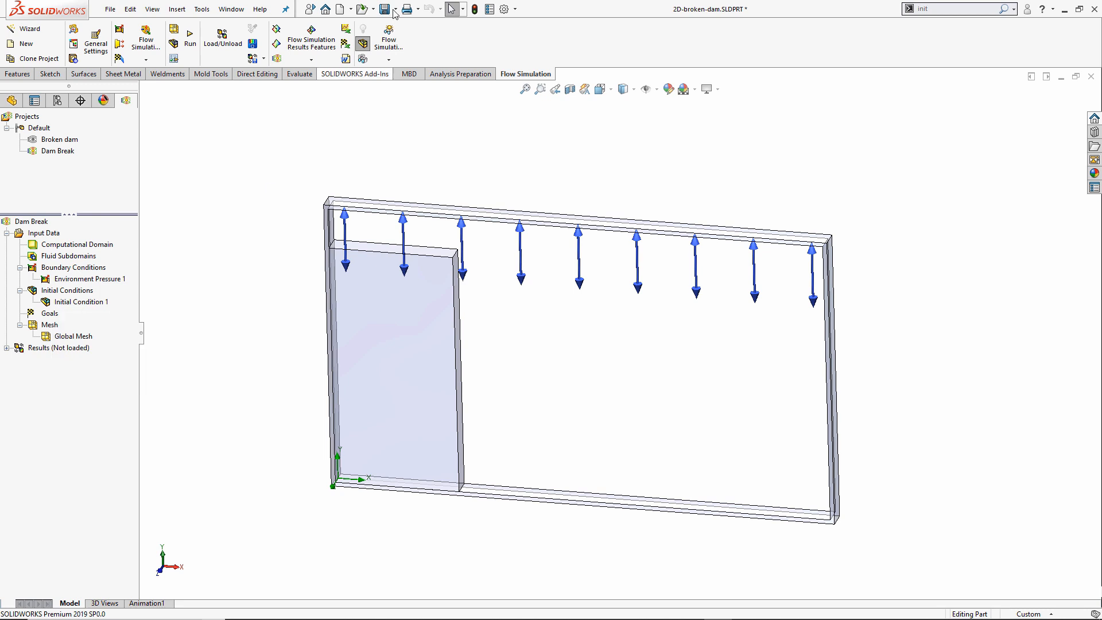
left_click(385, 9)
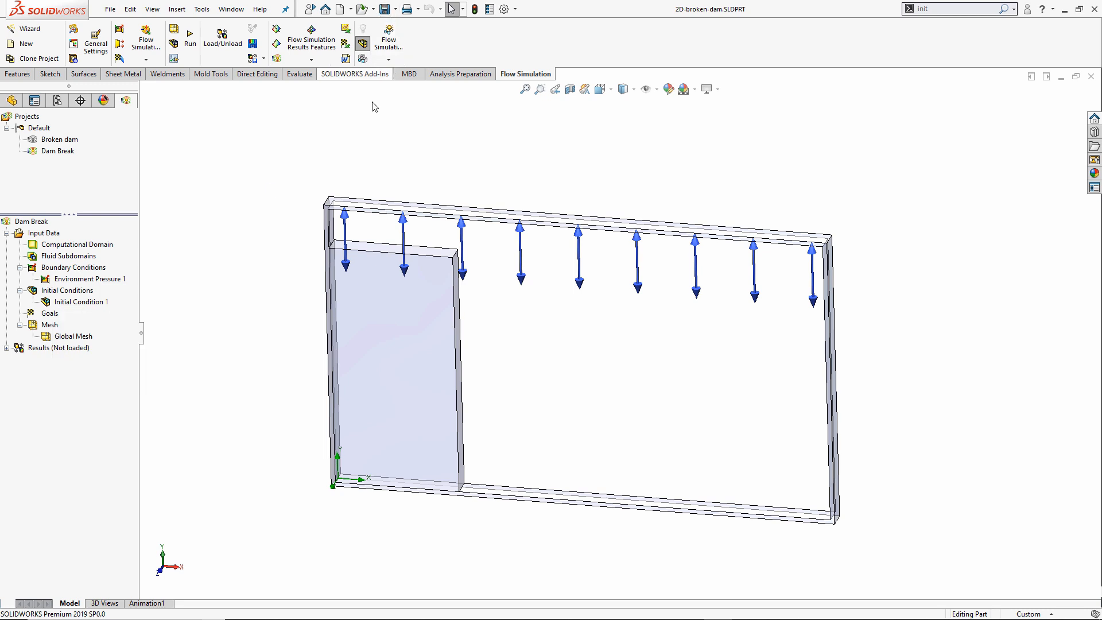
left_click(190, 37)
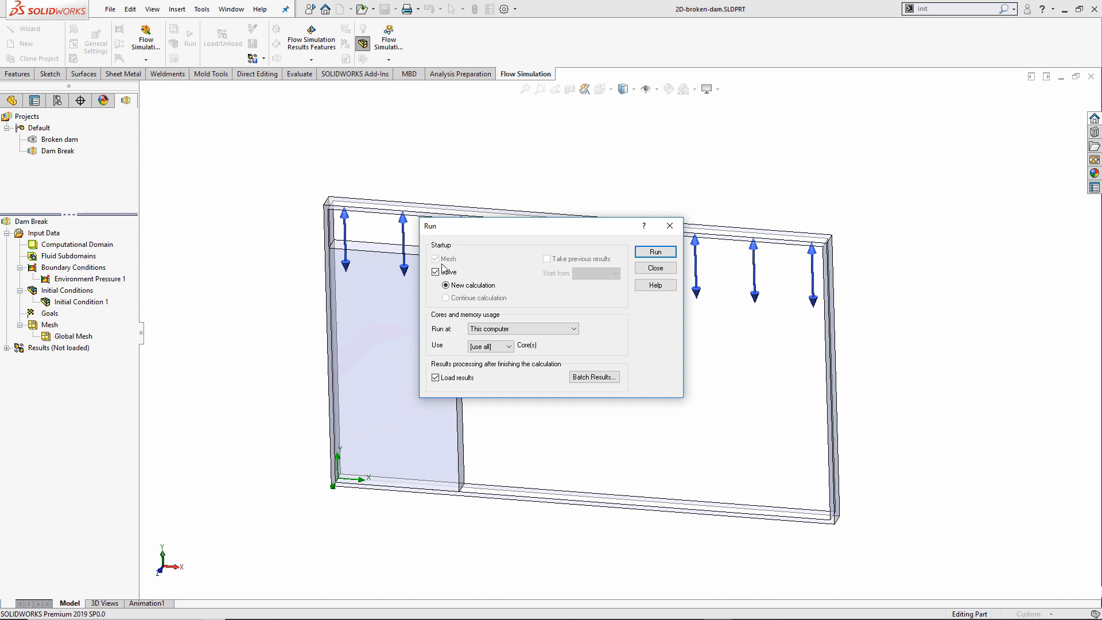
left_click(656, 252)
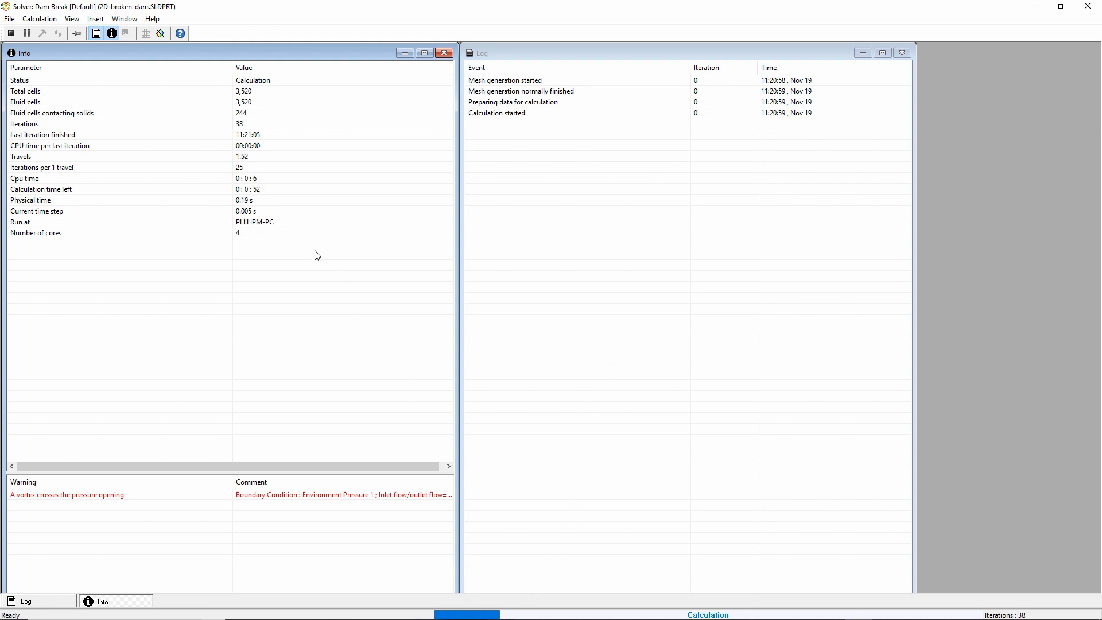
Pause the solver and set up a live Mass Fraction of Water preview.
left_click(27, 33)
left_click(163, 37)
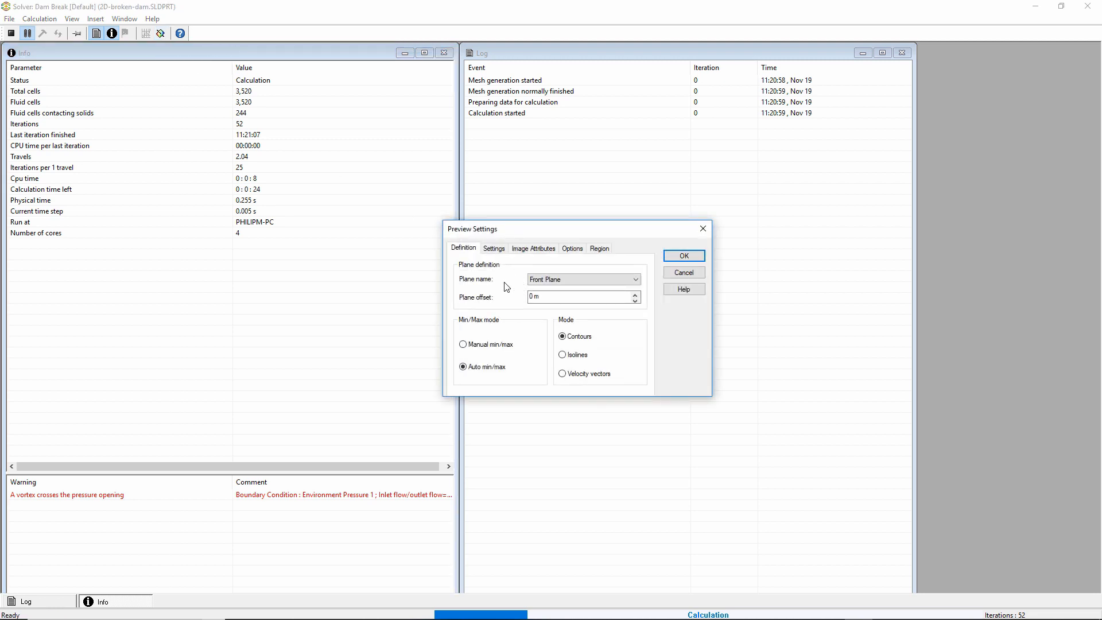
left_click(495, 249)
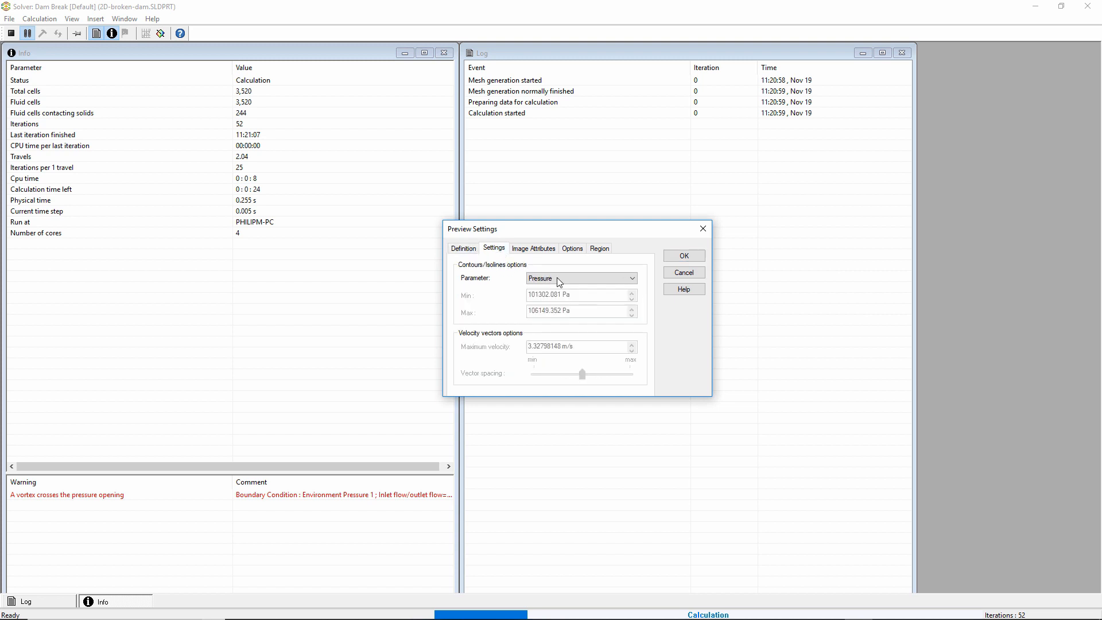
left_click(559, 280)
left_click(565, 303)
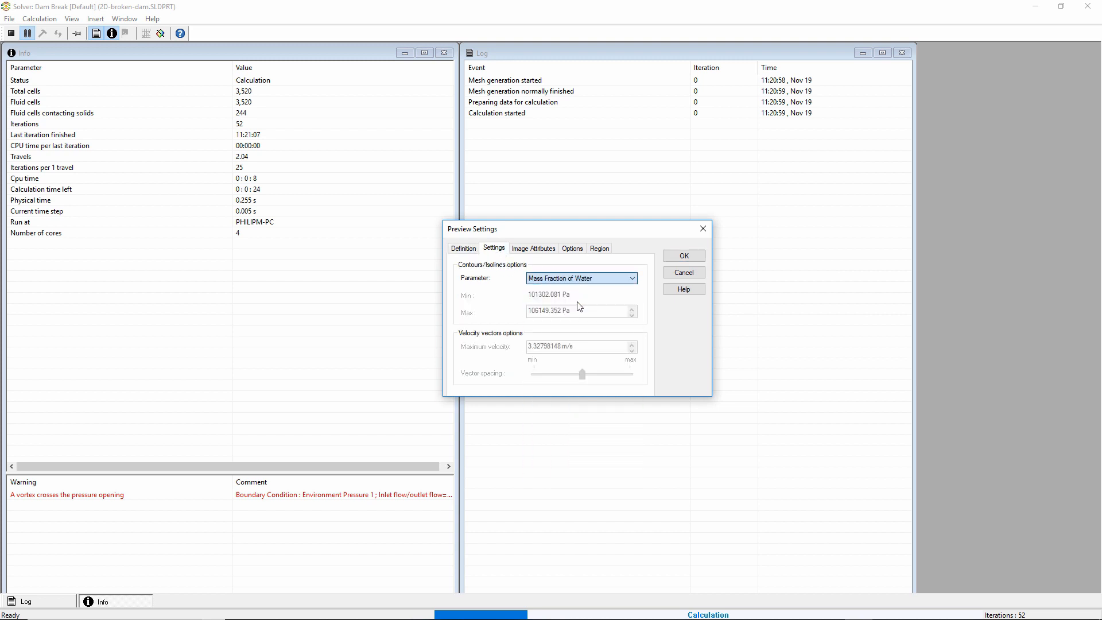
left_click(682, 256)
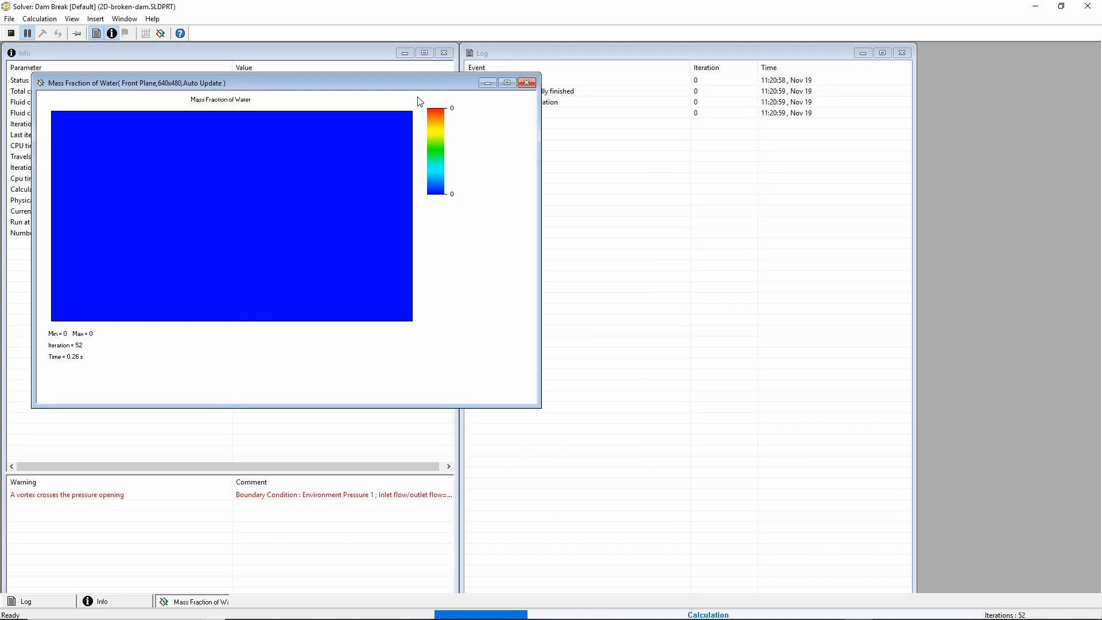
left_click_drag(384, 86, 900, 161)
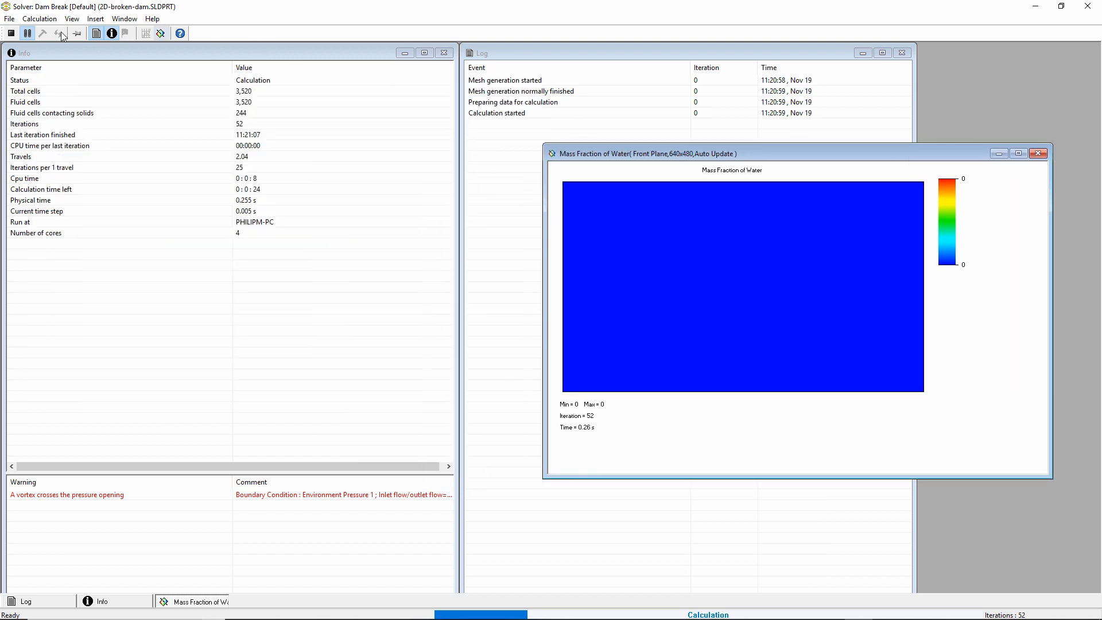
Resume the calculation, let it finish at 300 iterations and 1.5 s, and close the solver.
left_click(27, 34)
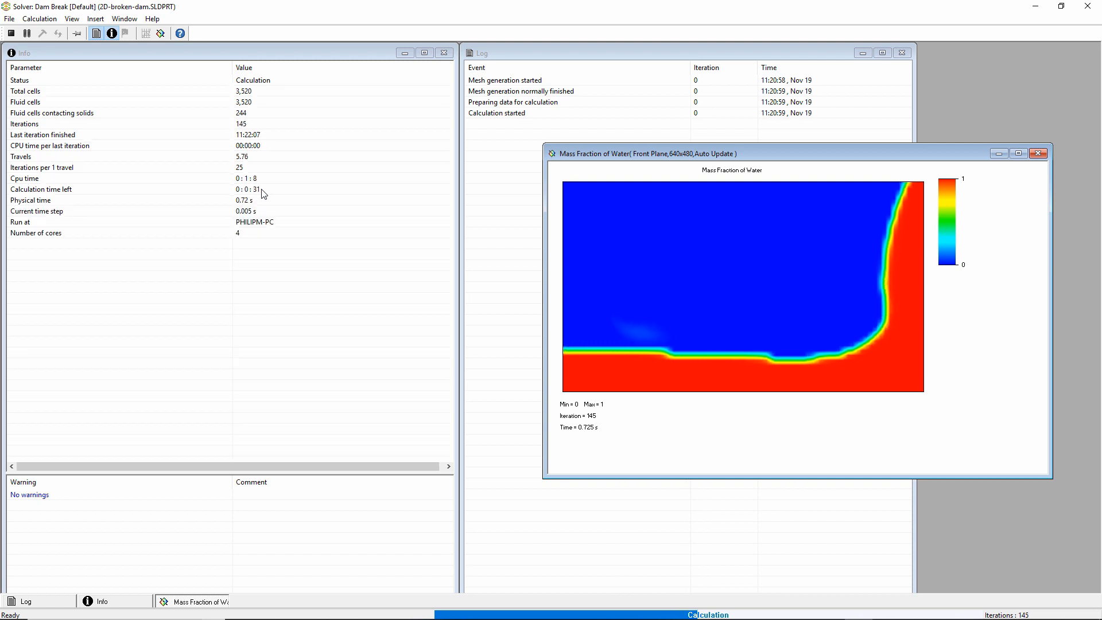
right_click(770, 420)
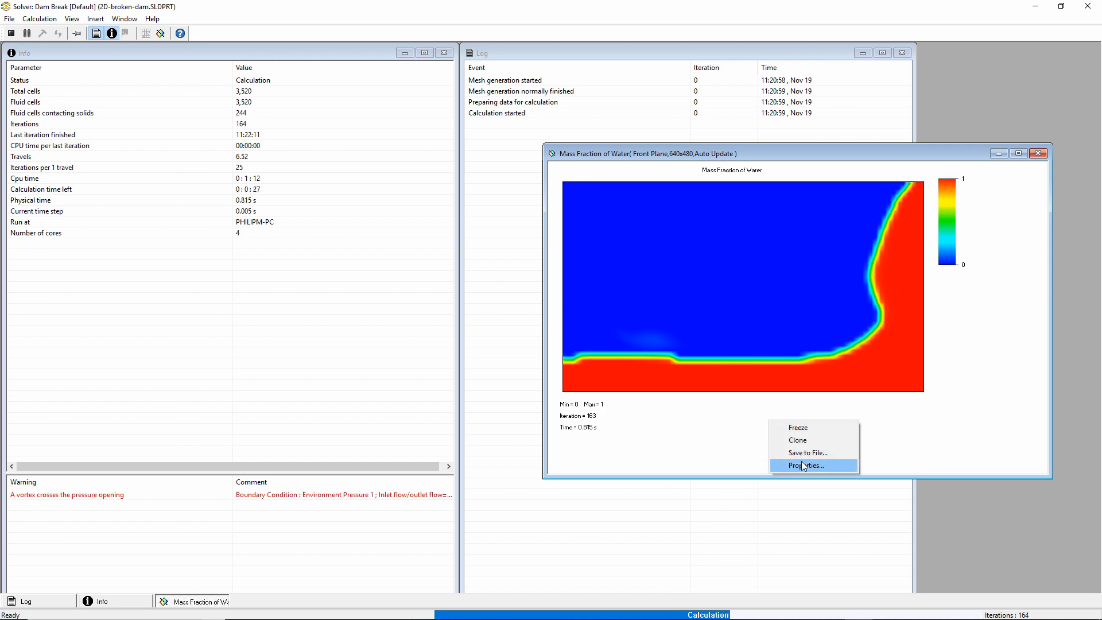
left_click(725, 450)
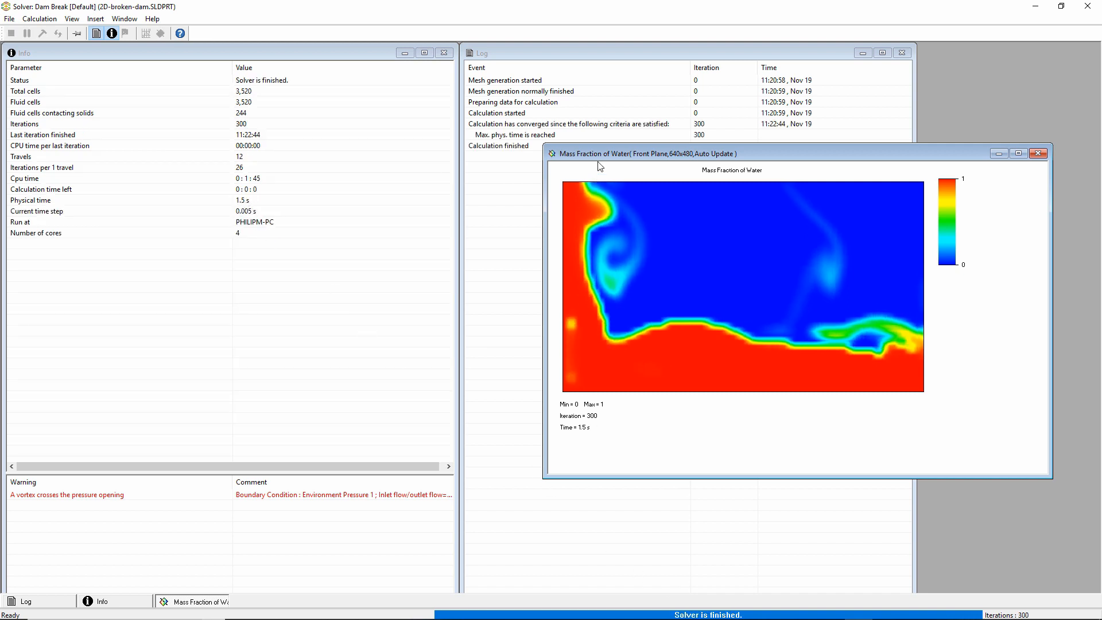
left_click_drag(594, 144, 553, 164)
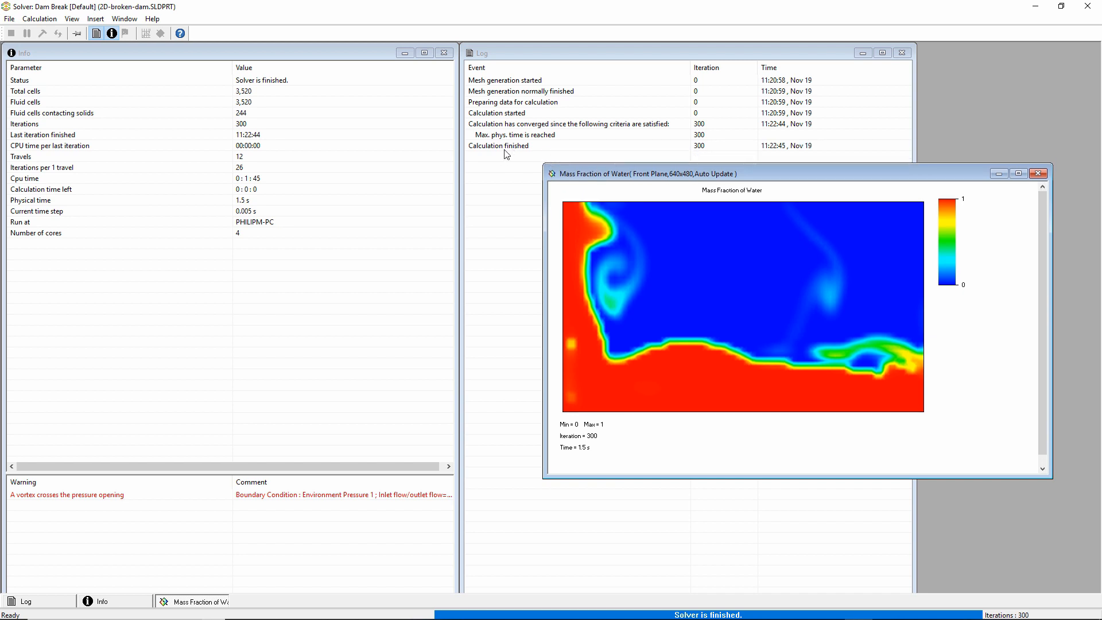
left_click(1088, 10)
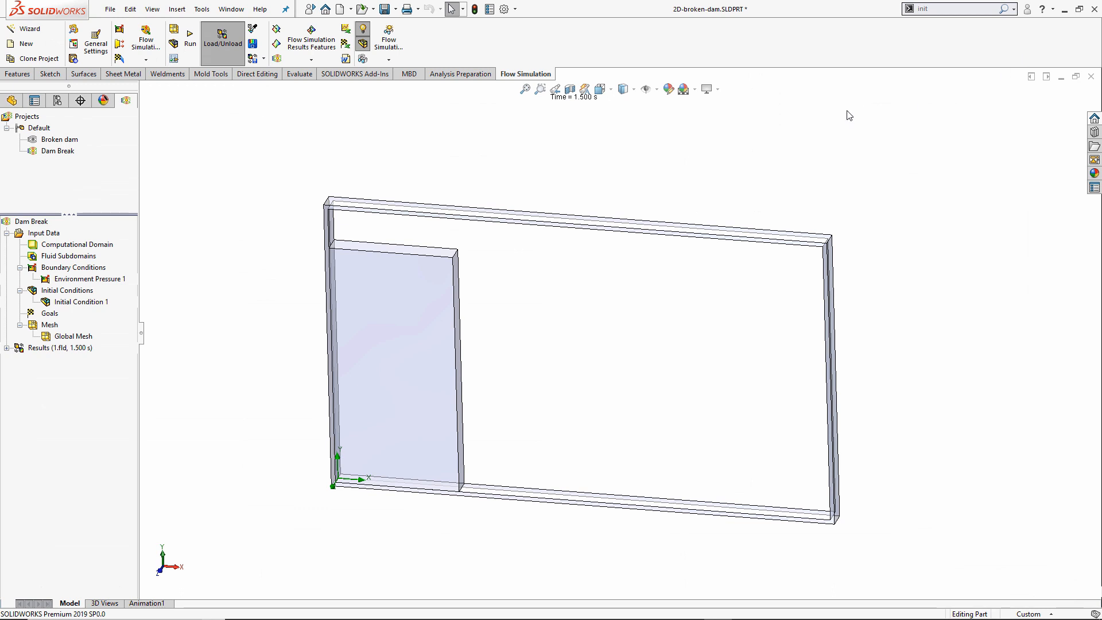
Switch to Front view, load the 1.5 s time moment, and open the results in Transient Explorer.
key("ctrl+1")
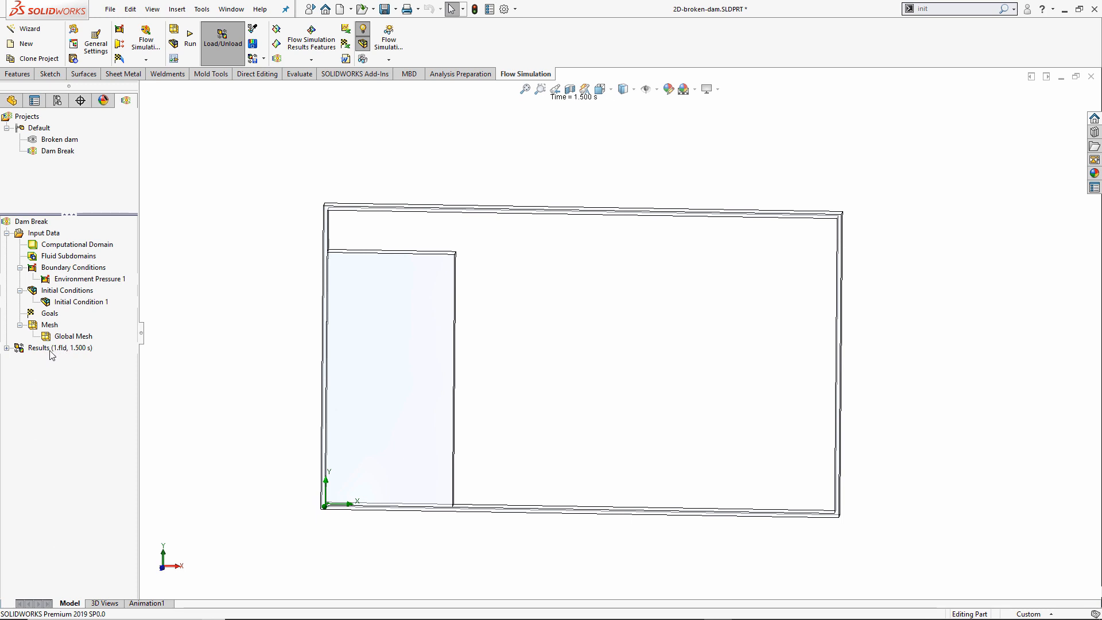
left_click(6, 349)
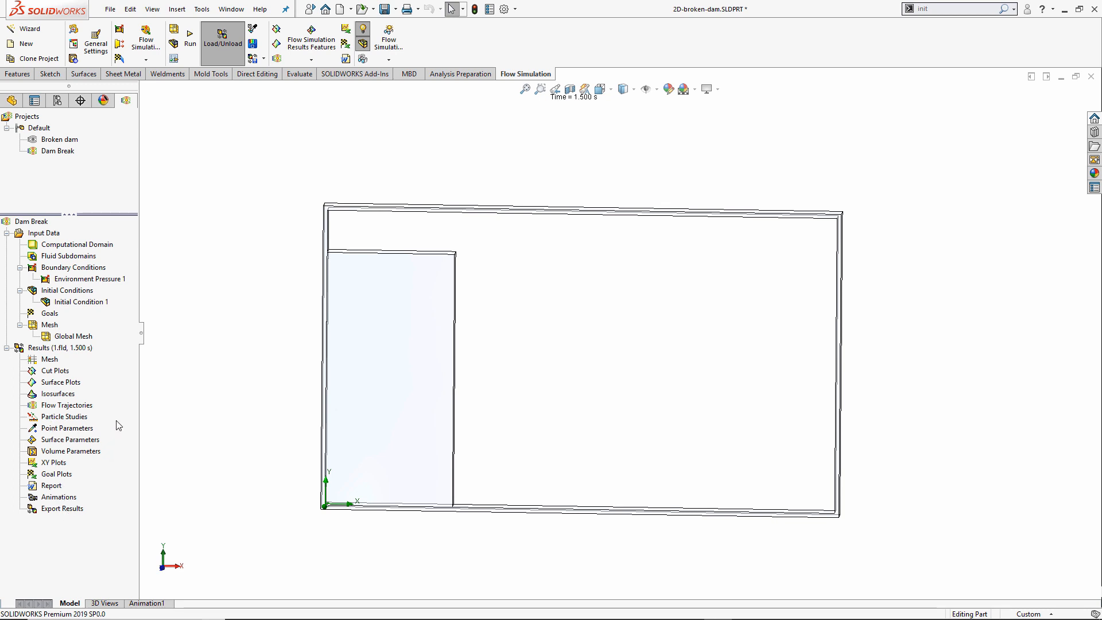
right_click(83, 349)
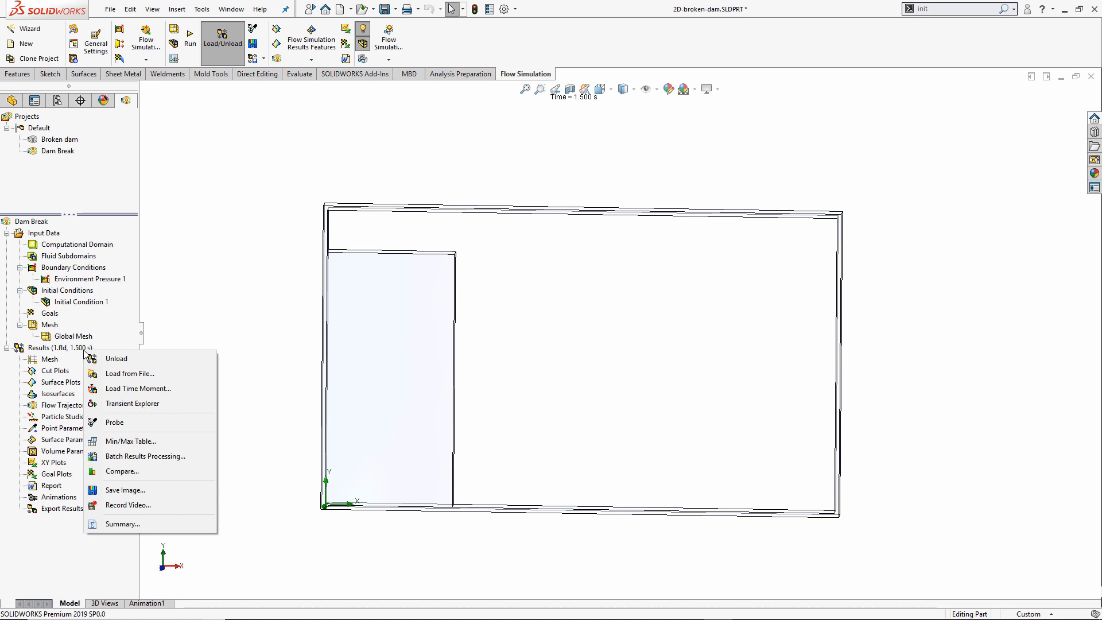
left_click(171, 388)
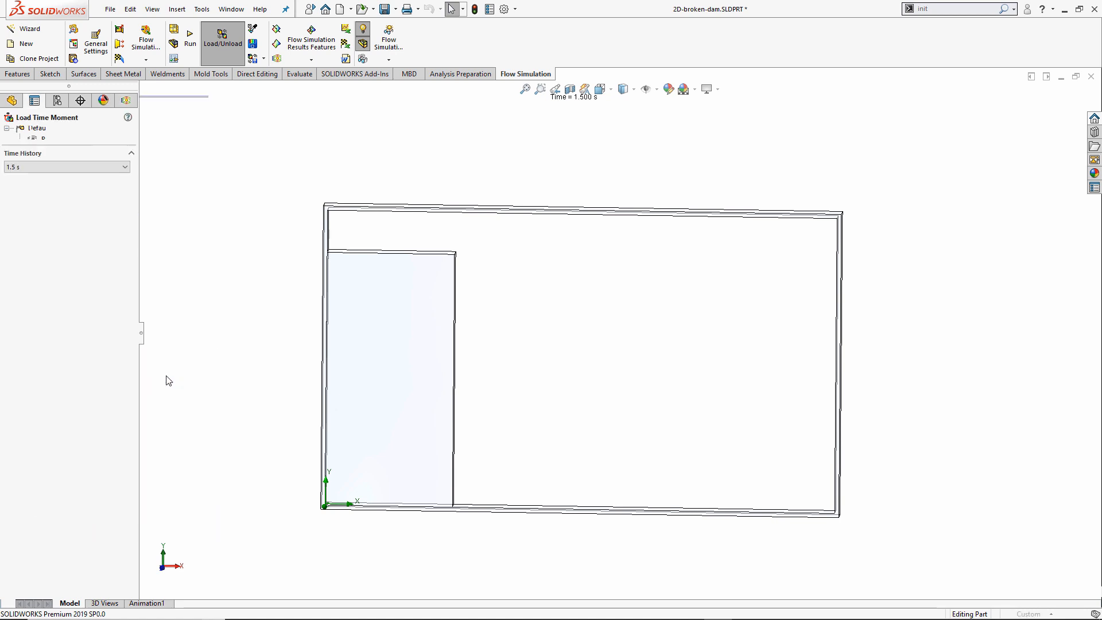
left_click(84, 167)
left_click(69, 166)
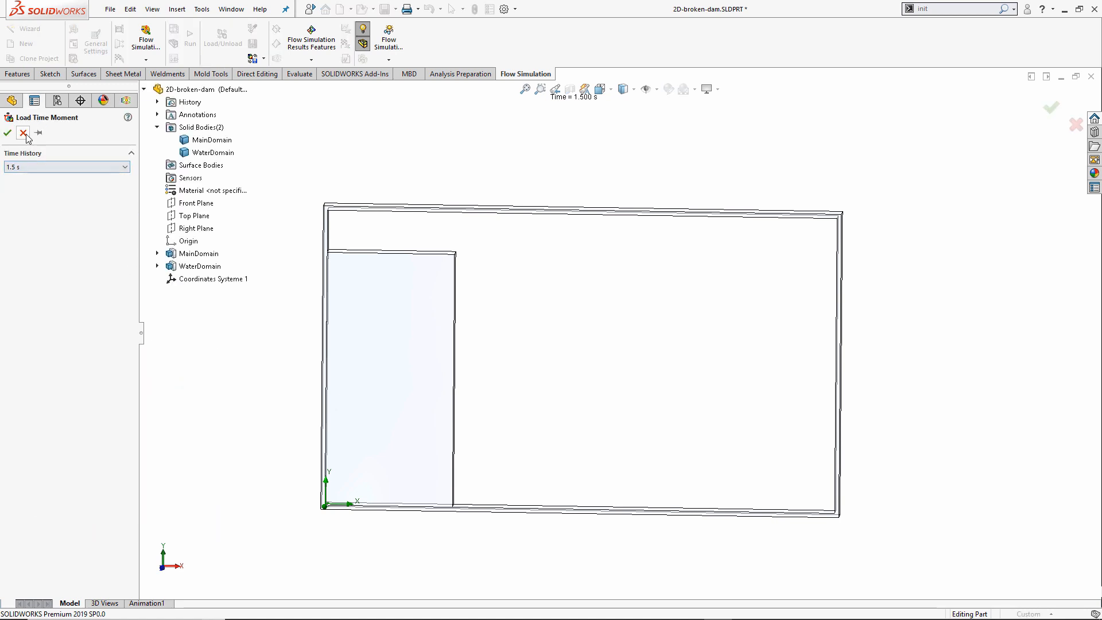
left_click(8, 132)
right_click(82, 347)
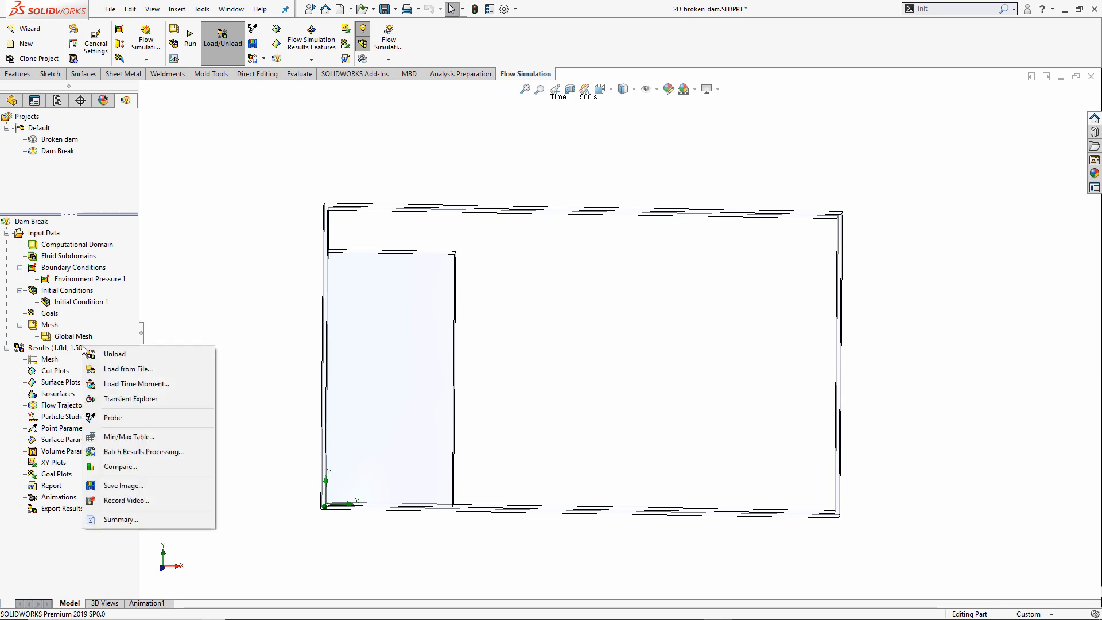
left_click(150, 400)
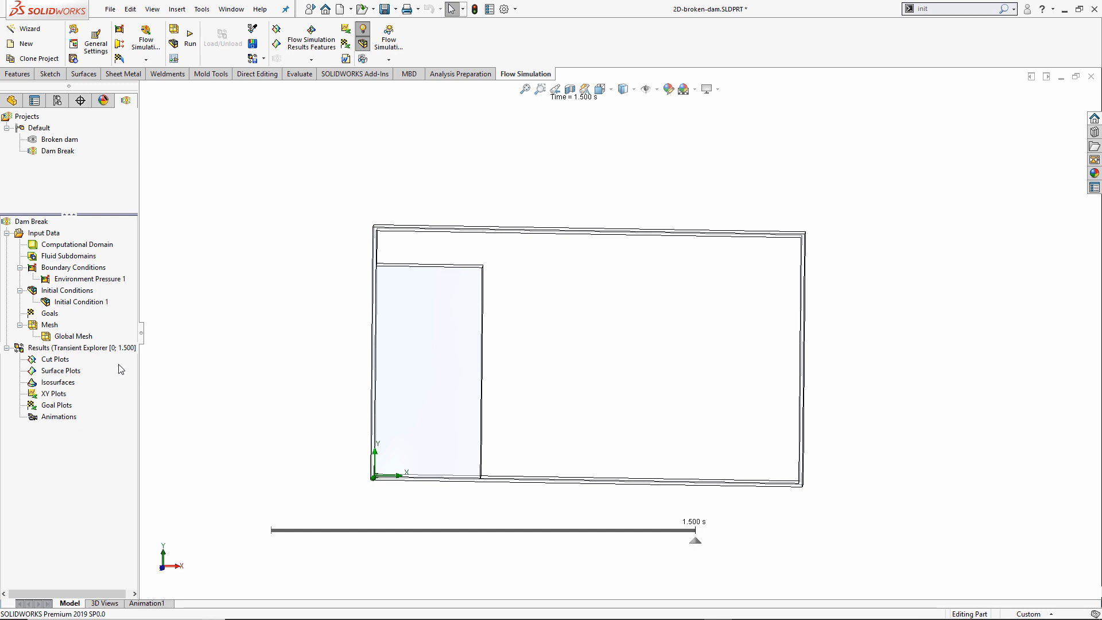
Build Cut Plot 1 of Volume Fraction of Water with 102 contour levels, then play the timeline.
double_click(55, 360)
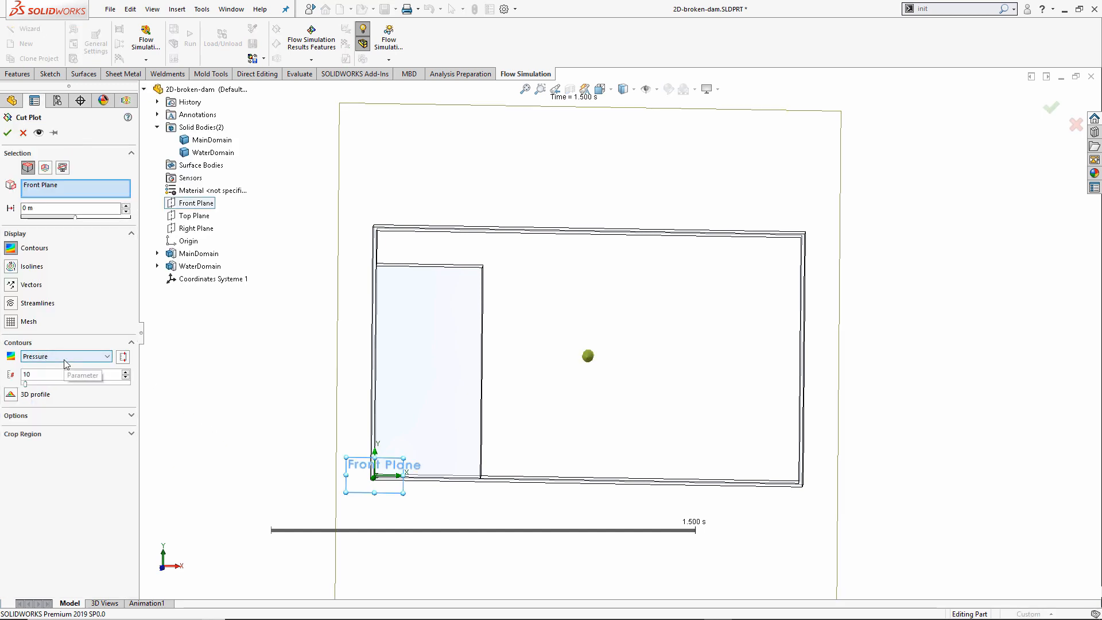
left_click(65, 360)
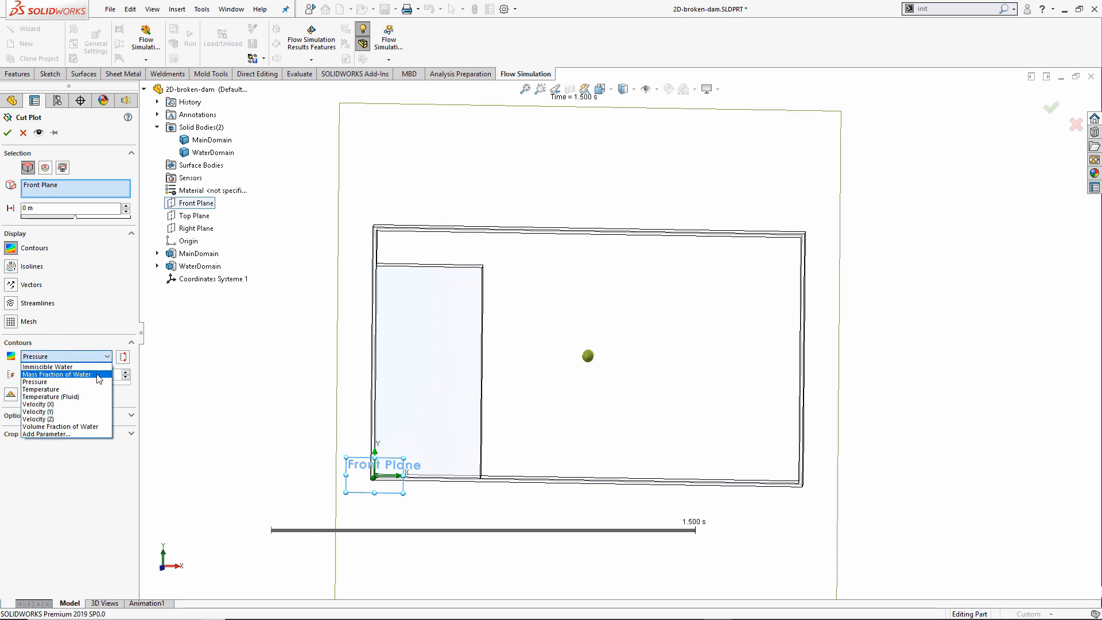
left_click(86, 427)
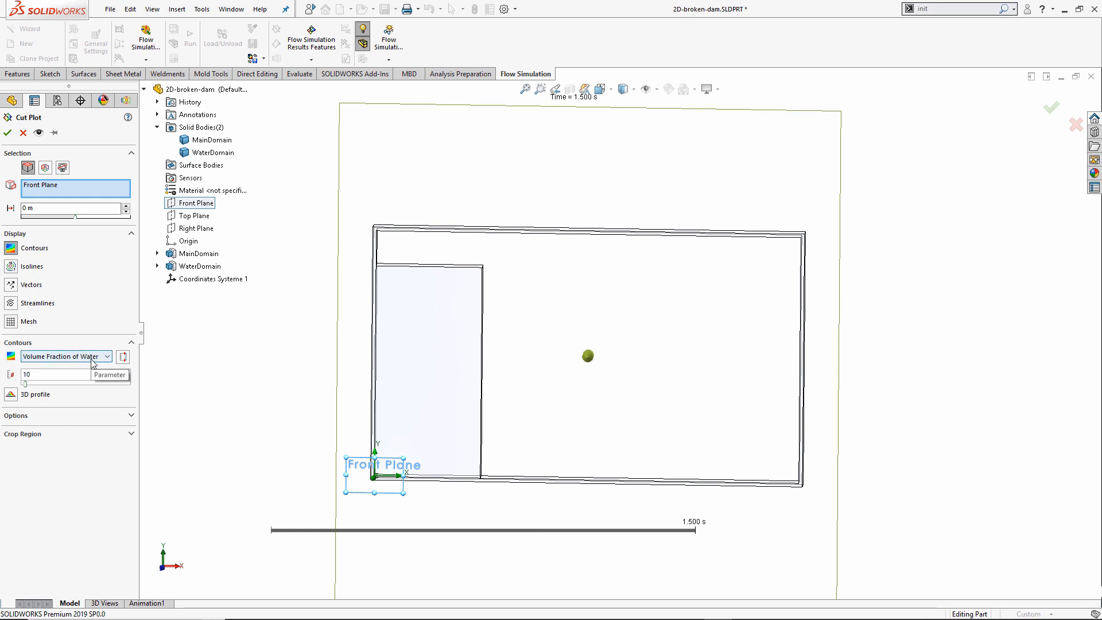
left_click_drag(26, 383, 65, 384)
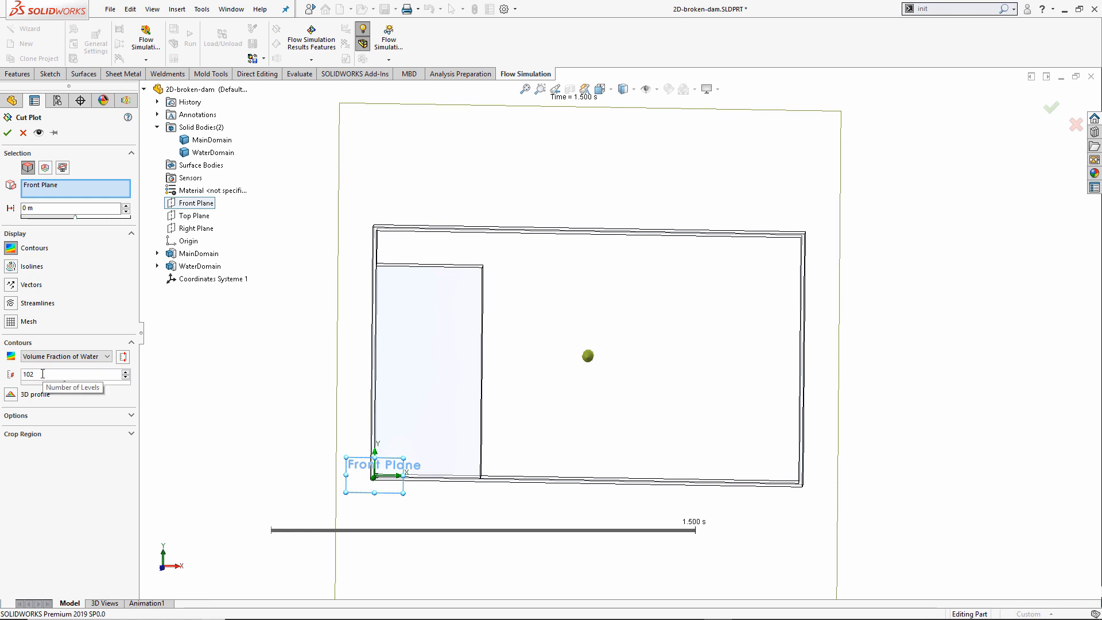
left_click(38, 132)
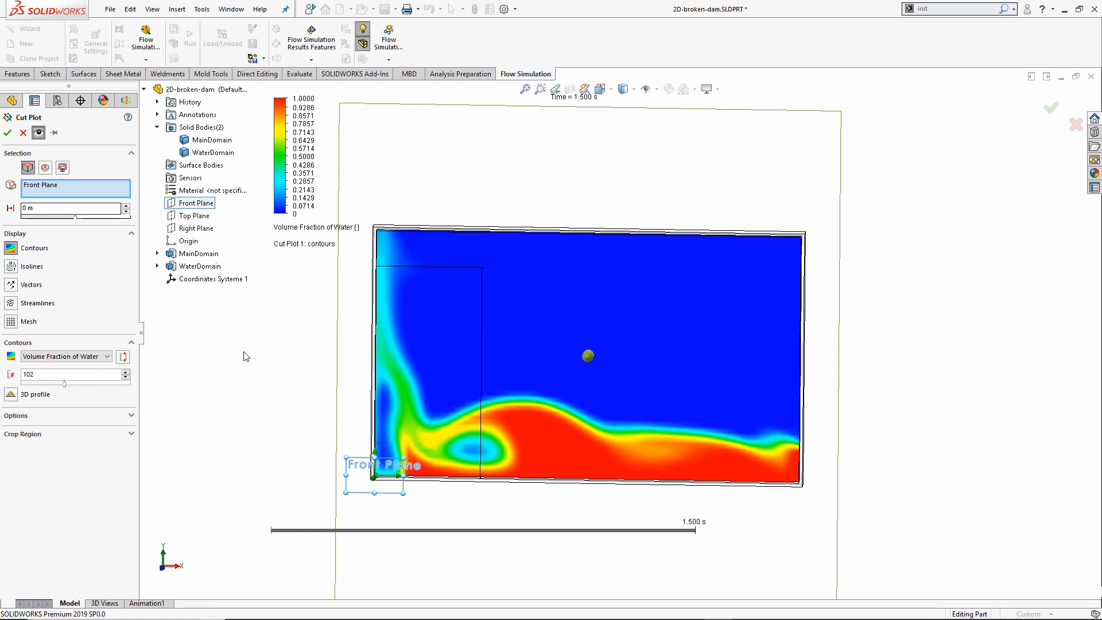
left_click(7, 136)
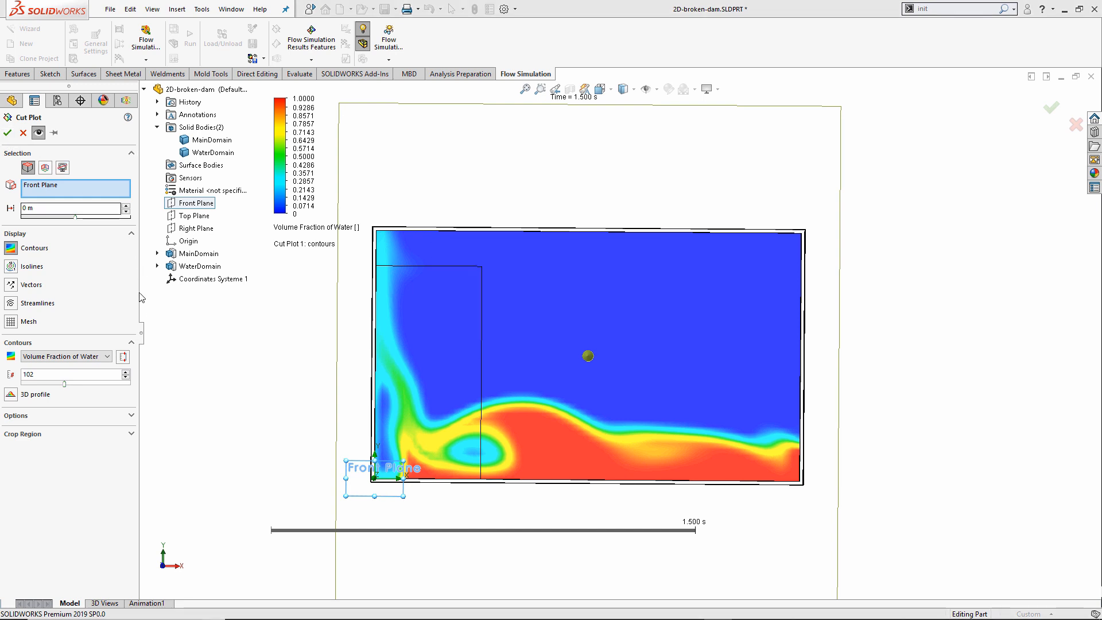
left_click_drag(283, 150, 216, 170)
left_click(262, 531)
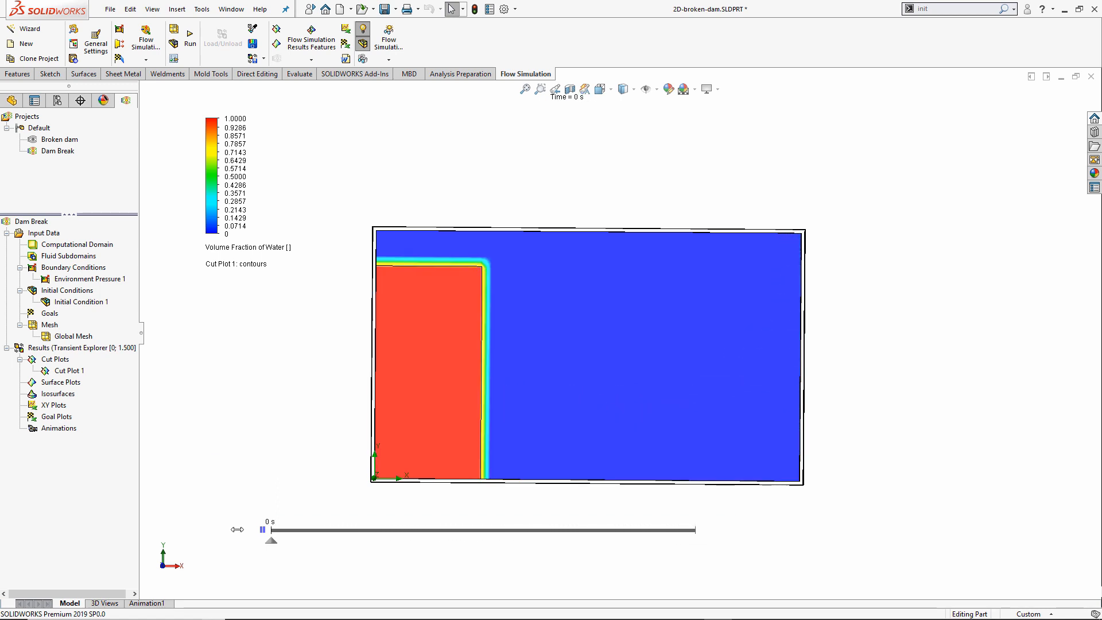
Load the 1.fld results at 1.500 s and switch to the PowerPoint slide show.
right_click(90, 347)
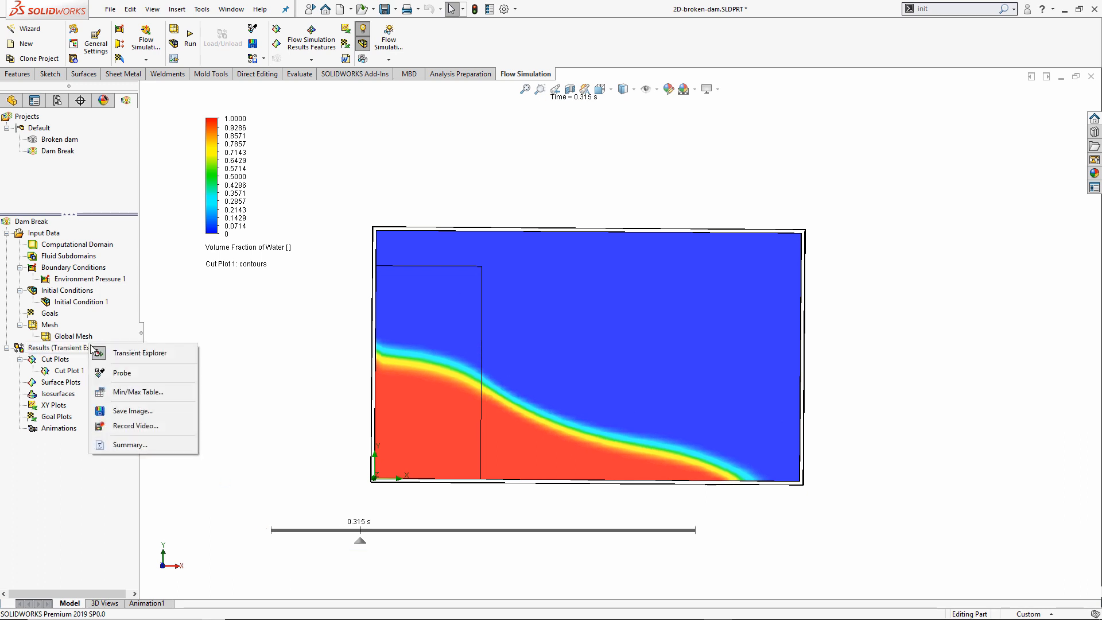
left_click(163, 373)
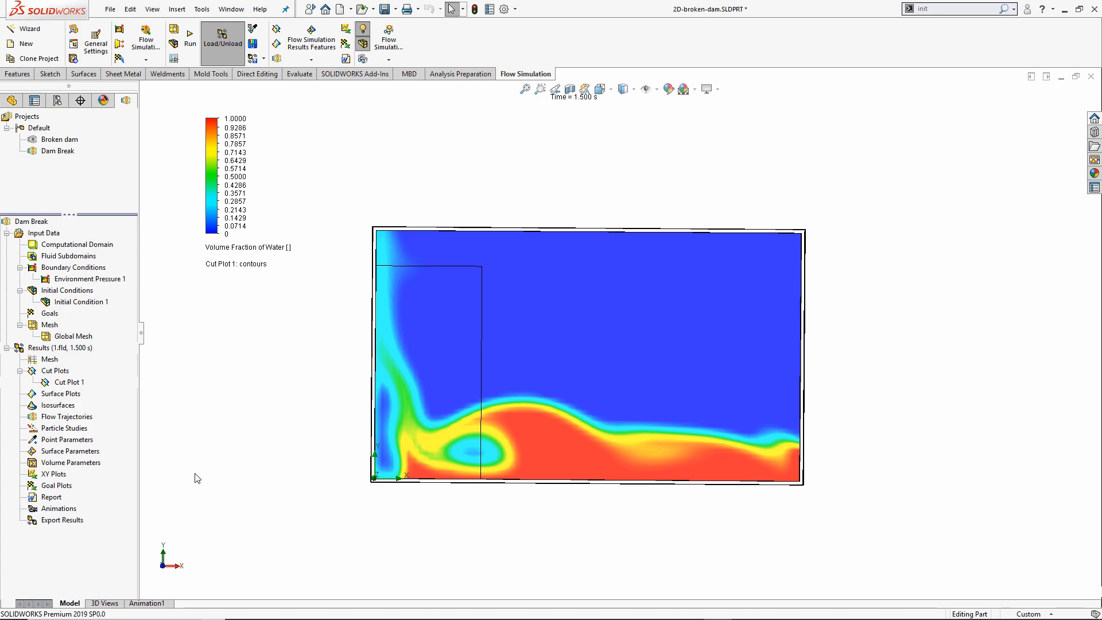
key("alt+Tab")
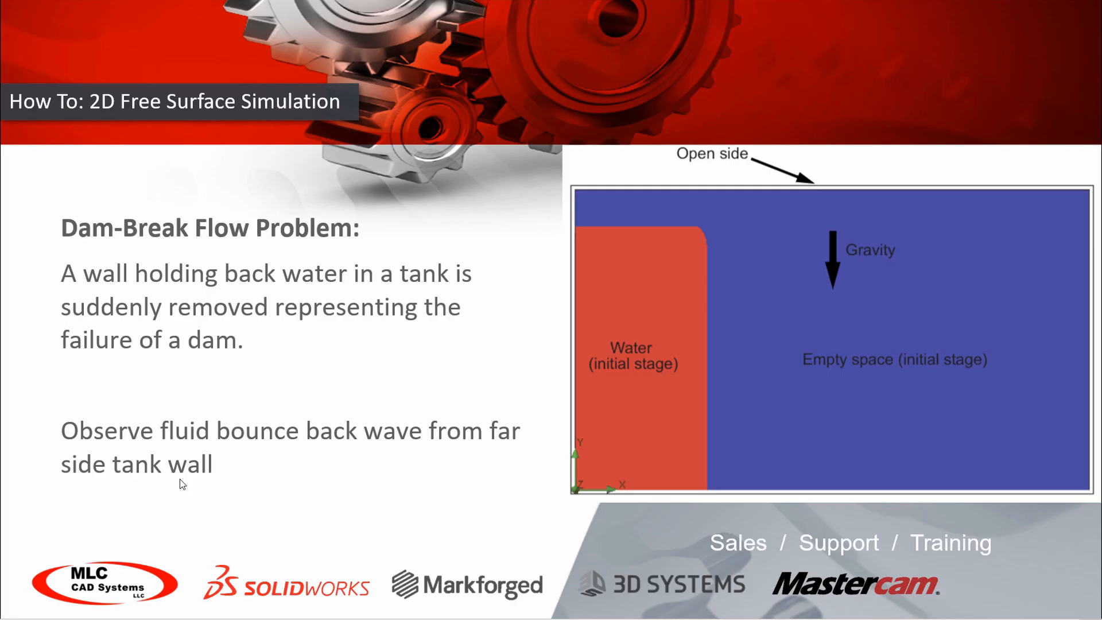